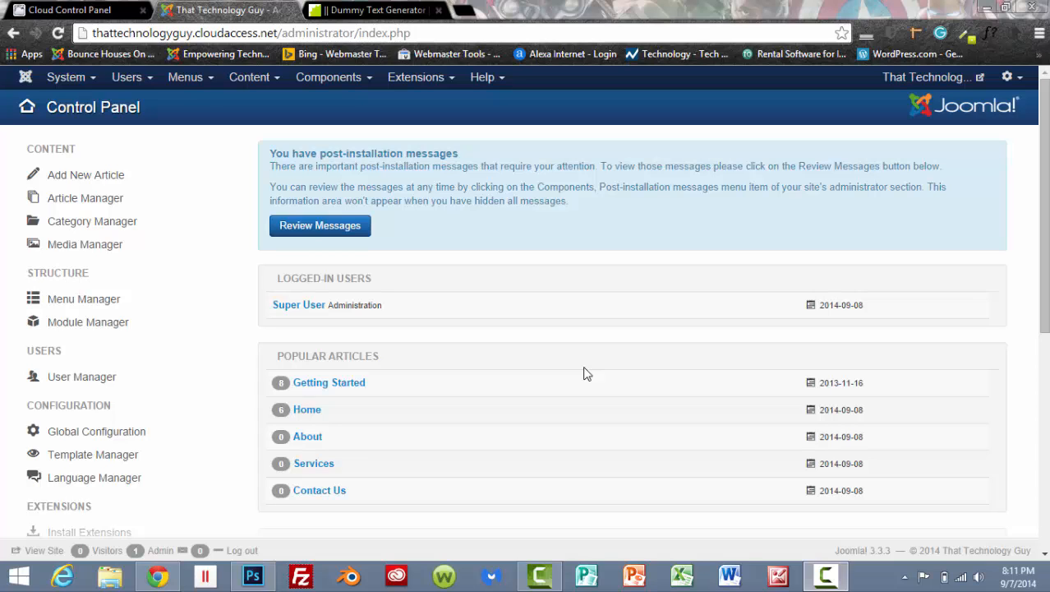
Open the shaper_helix_ii - Default template style for editing and view its preset styles.
left_click(416, 79)
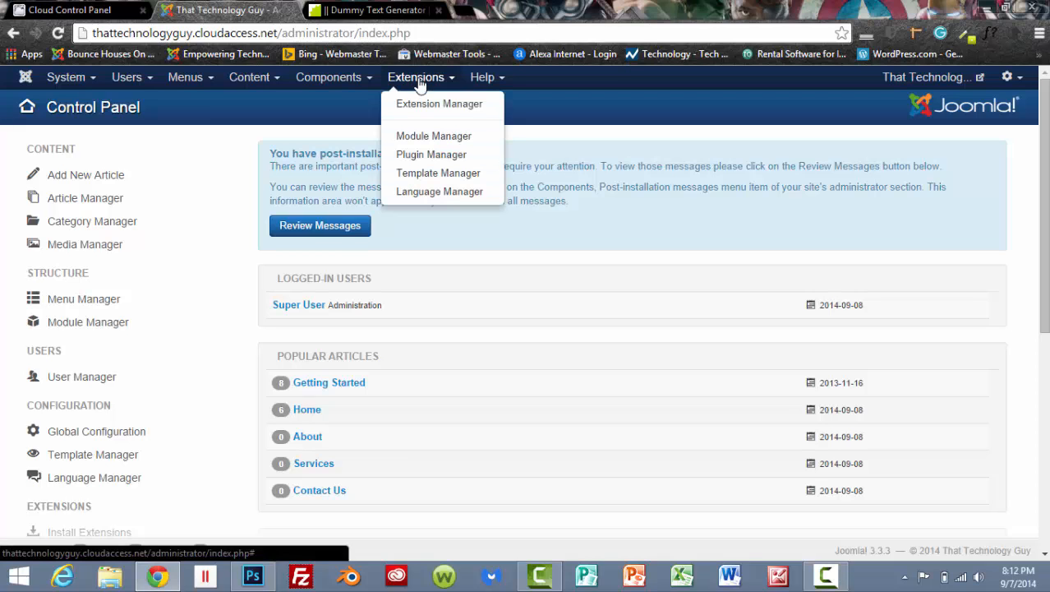
left_click(441, 175)
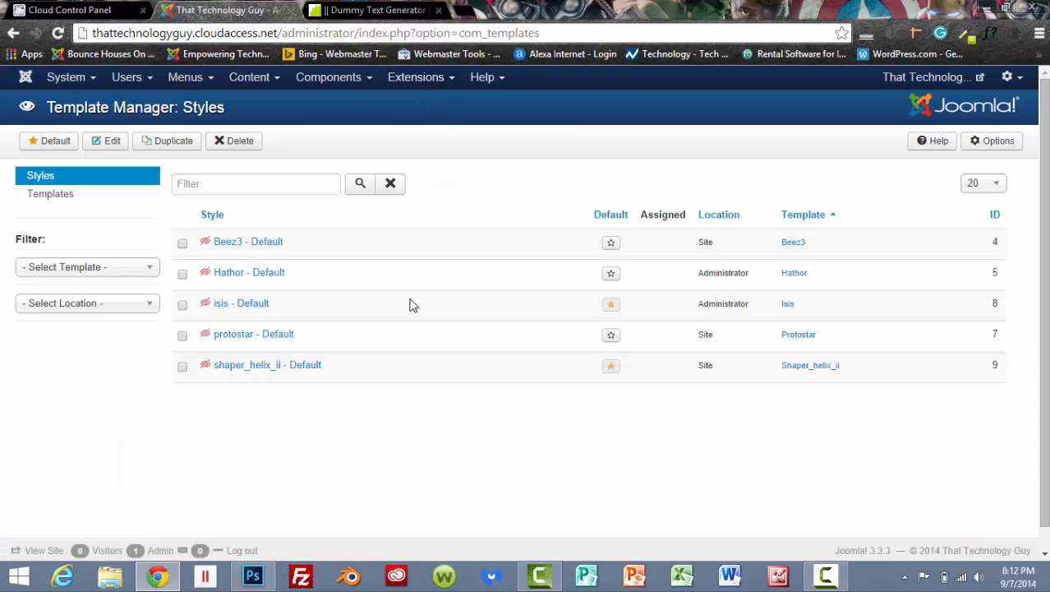
left_click(245, 369)
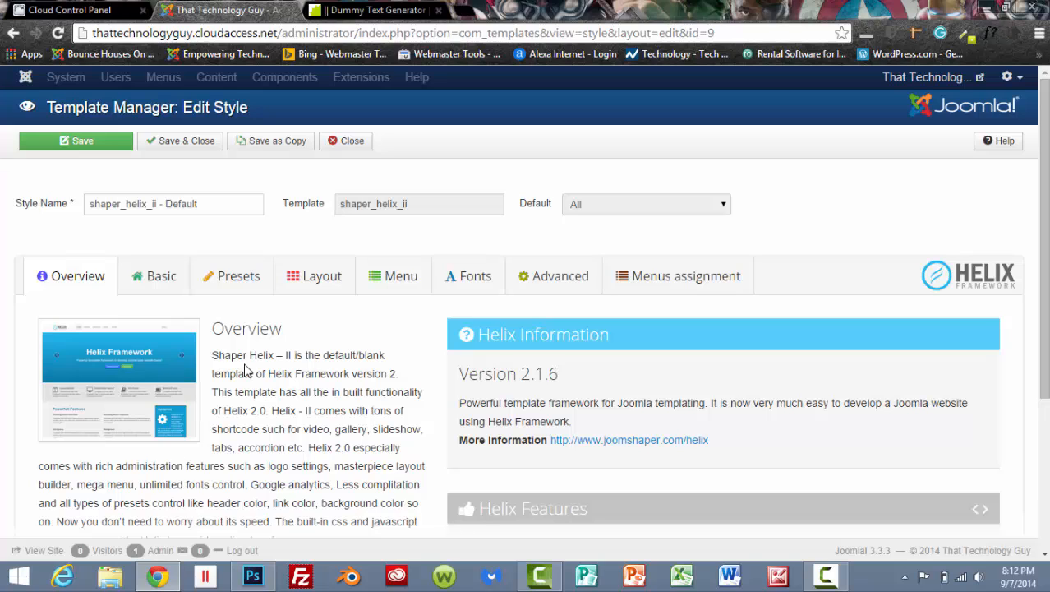
left_click(234, 282)
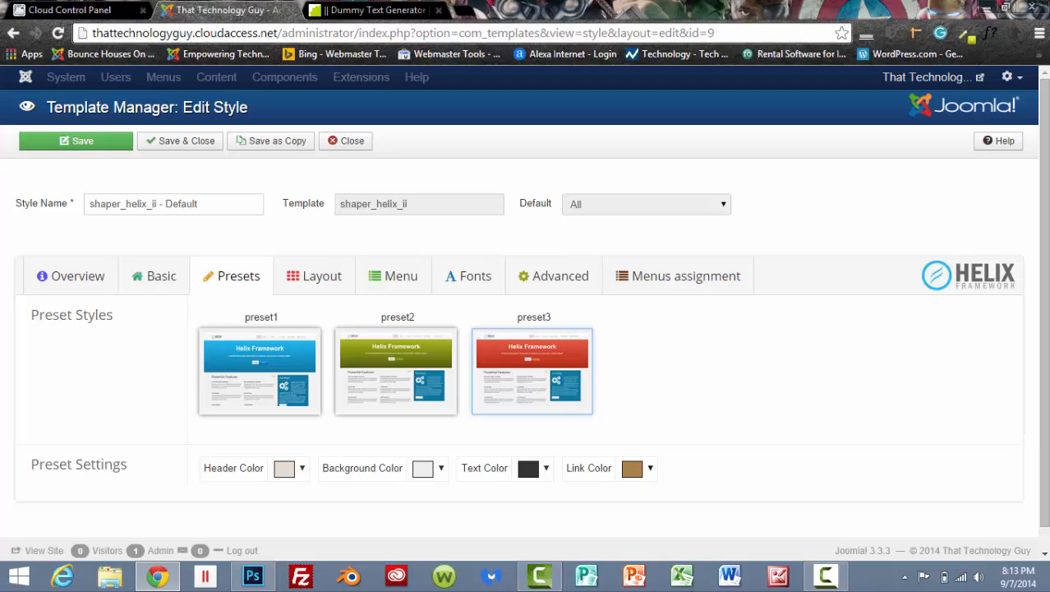
Delete the menu column from the Header row in the template style's layout.
left_click(319, 281)
scroll(456, 334, "down", 3)
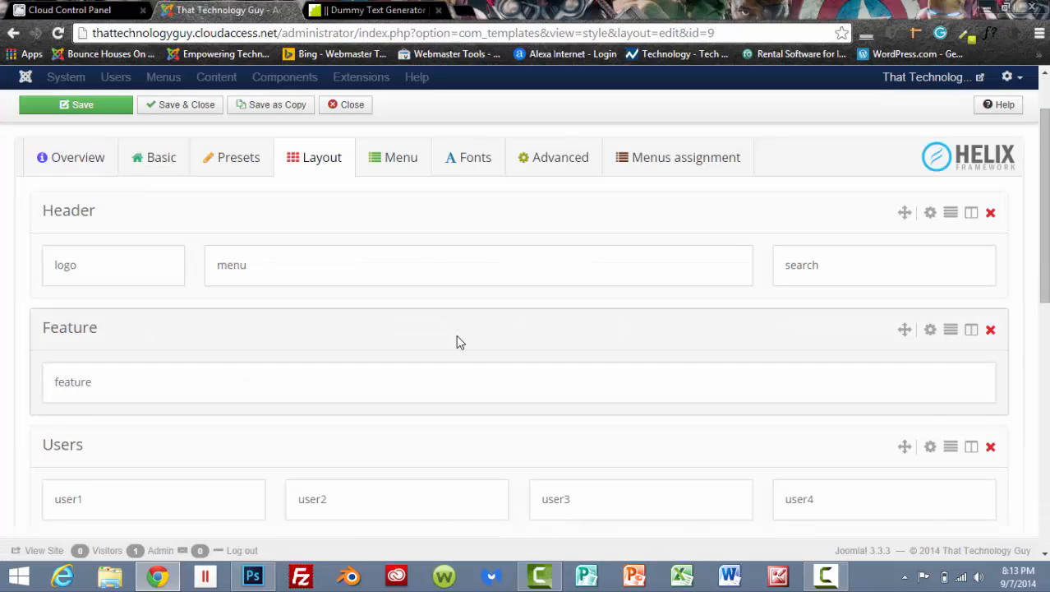
scroll(459, 338, "up", 3)
scroll(478, 332, "down", 2)
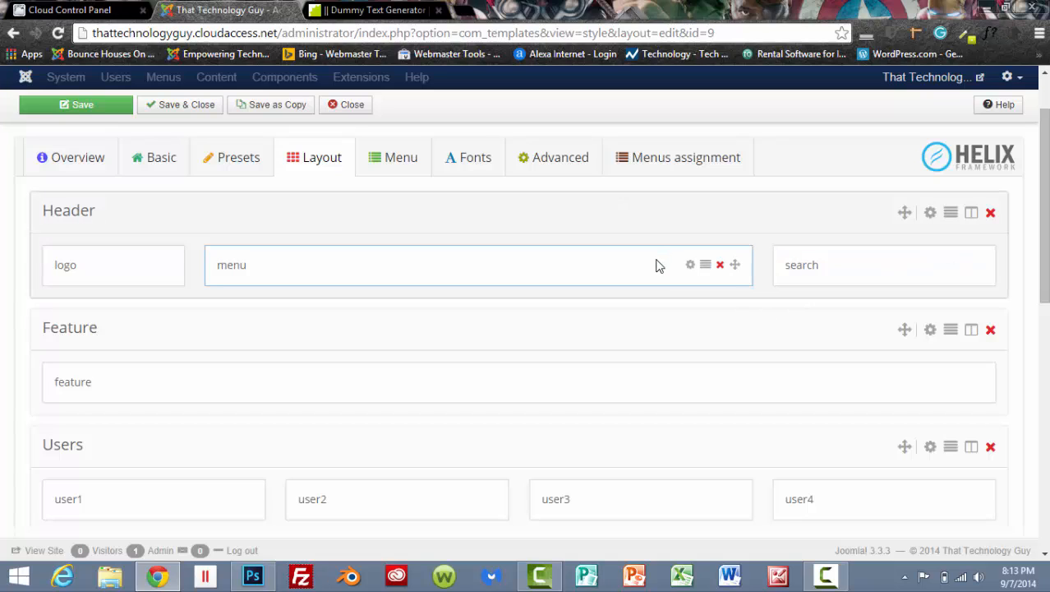
scroll(655, 267, "down", 2)
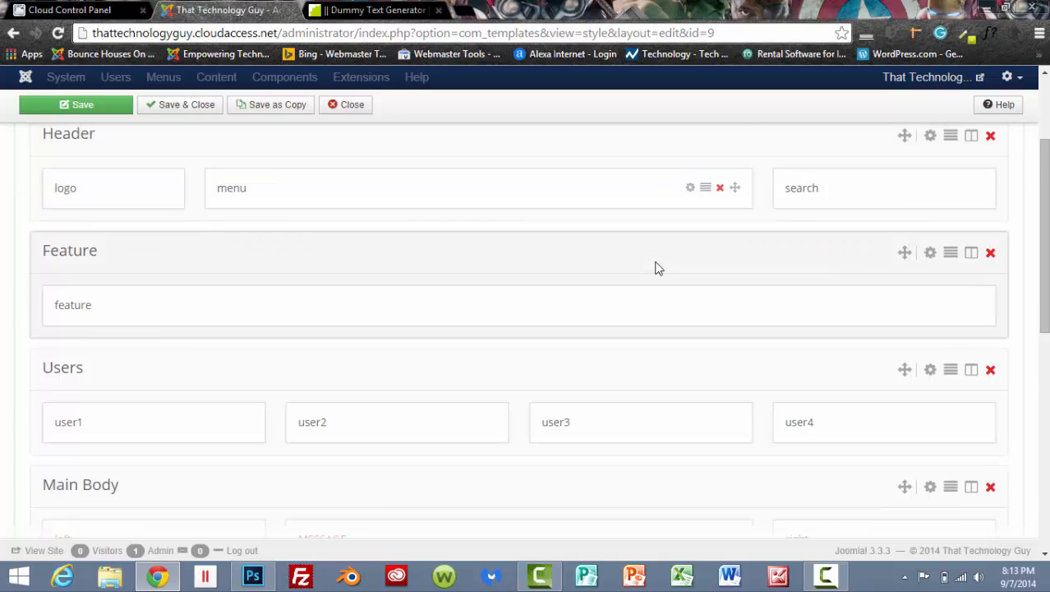
scroll(655, 267, "up", 2)
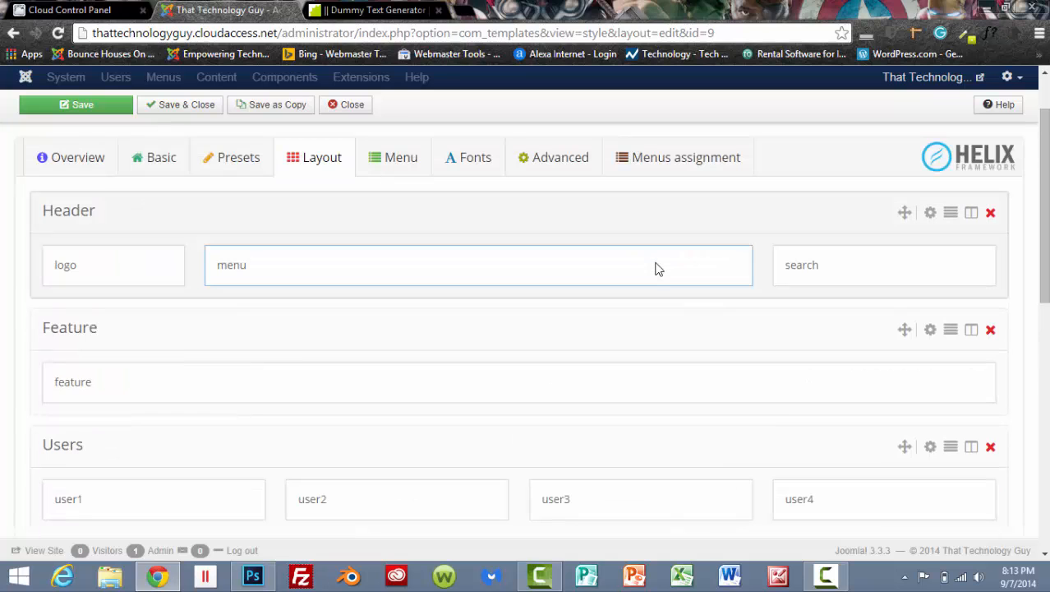
left_click(720, 264)
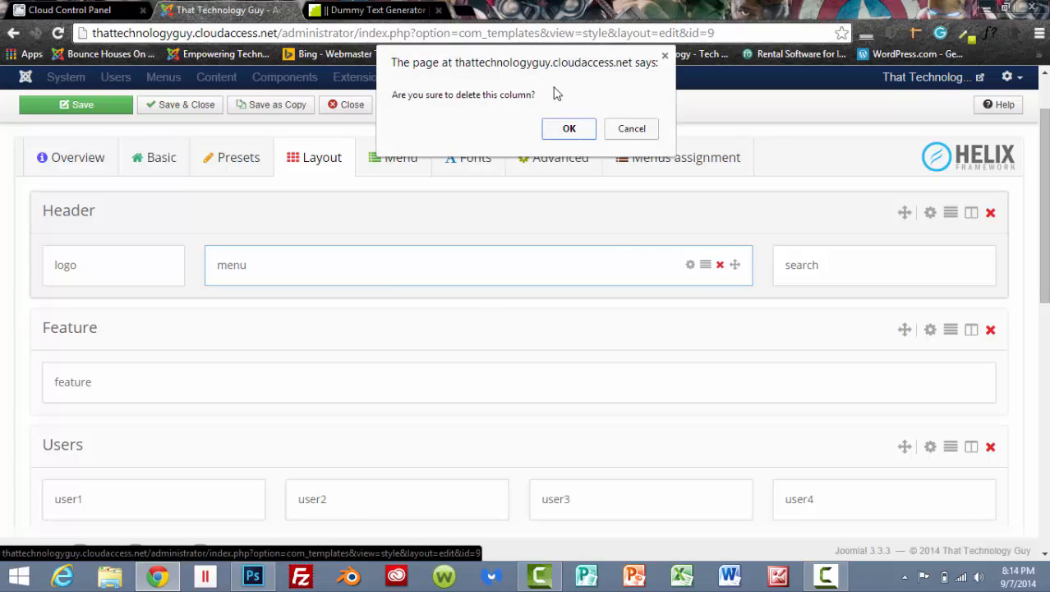
left_click(568, 129)
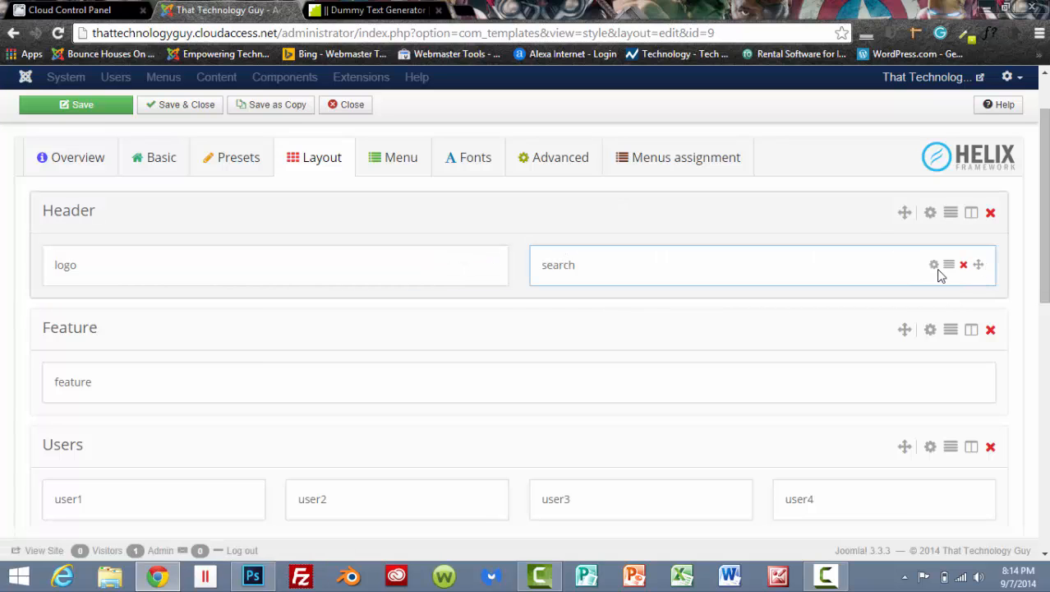
Add a new layout row below Header and assign the menu position to its column.
scroll(889, 310, "down", 1)
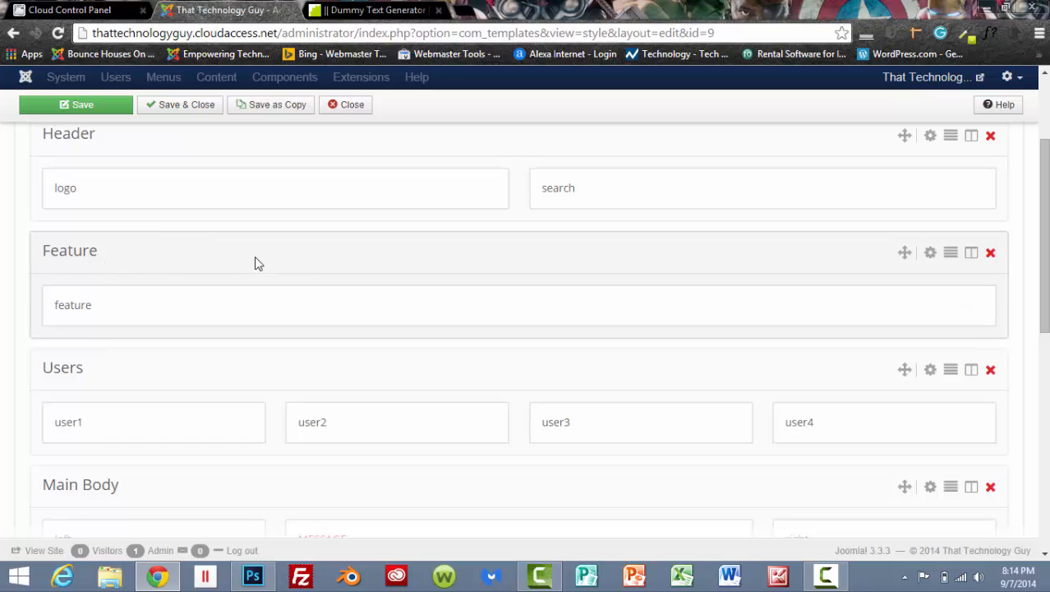
scroll(805, 246, "up", 1)
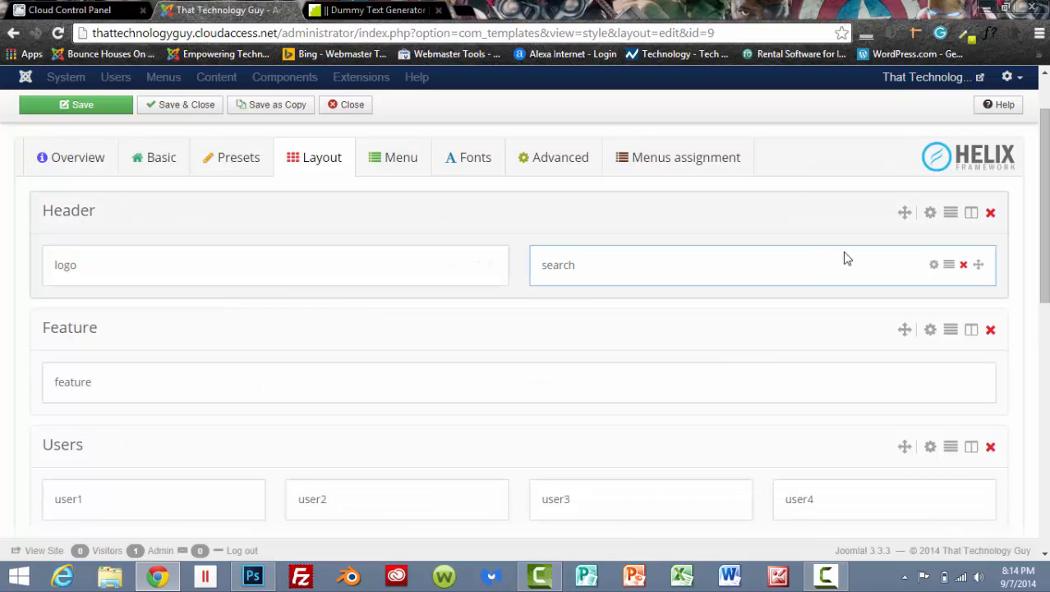
left_click(951, 215)
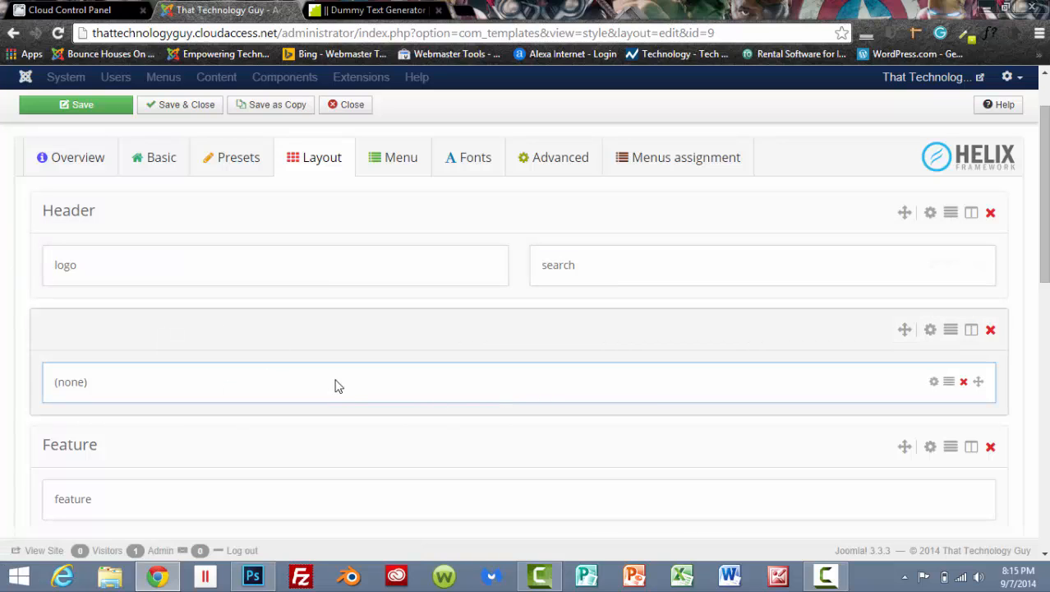
scroll(450, 365, "down", 1)
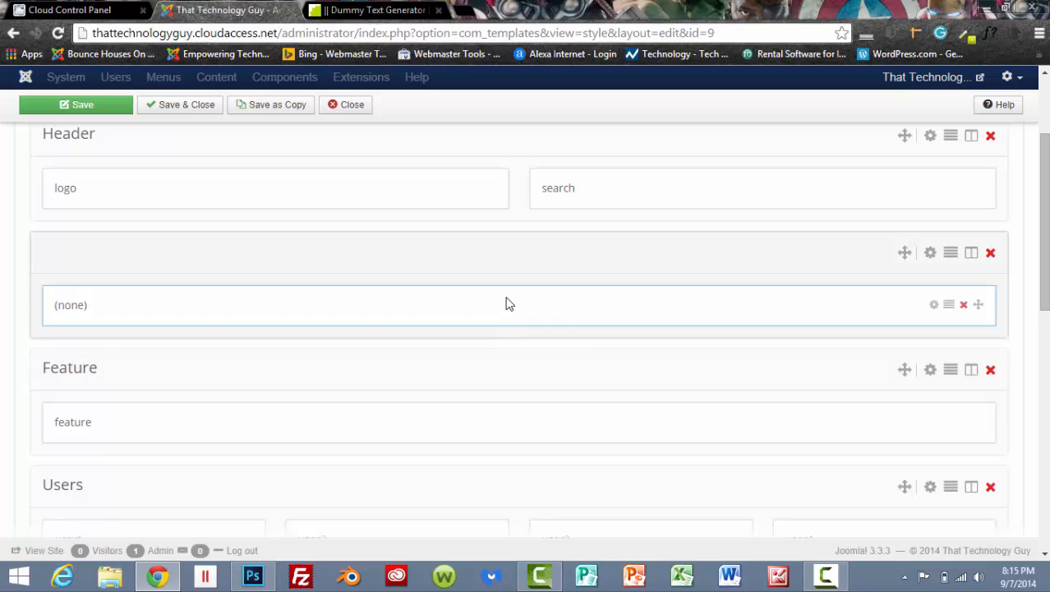
left_click(935, 306)
scroll(935, 308, "down", 1)
left_click(937, 312)
left_click(931, 358)
left_click(818, 406)
scroll(196, 313, "up", 1)
Review the layout rows from Header down to Footer and close the template style without saving.
scroll(586, 341, "up", 3)
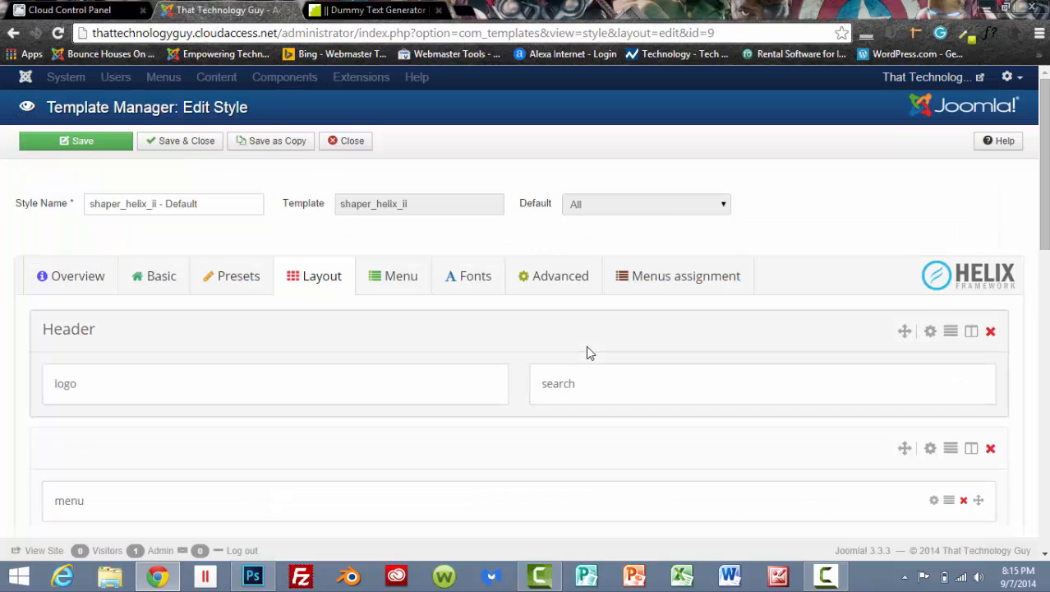
scroll(588, 349, "down", 5)
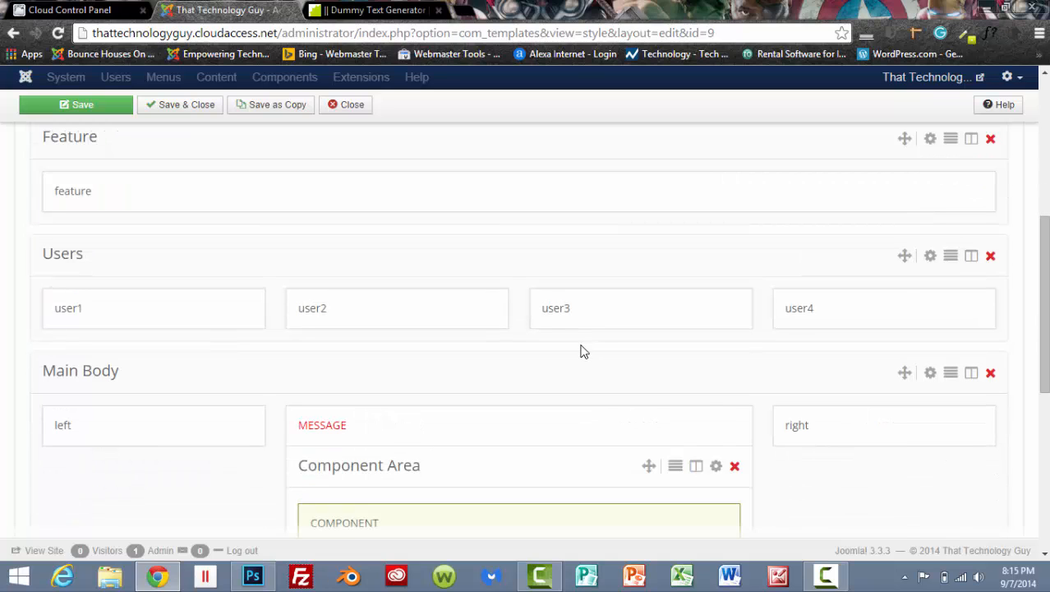
scroll(582, 351, "down", 4)
scroll(586, 354, "down", 2)
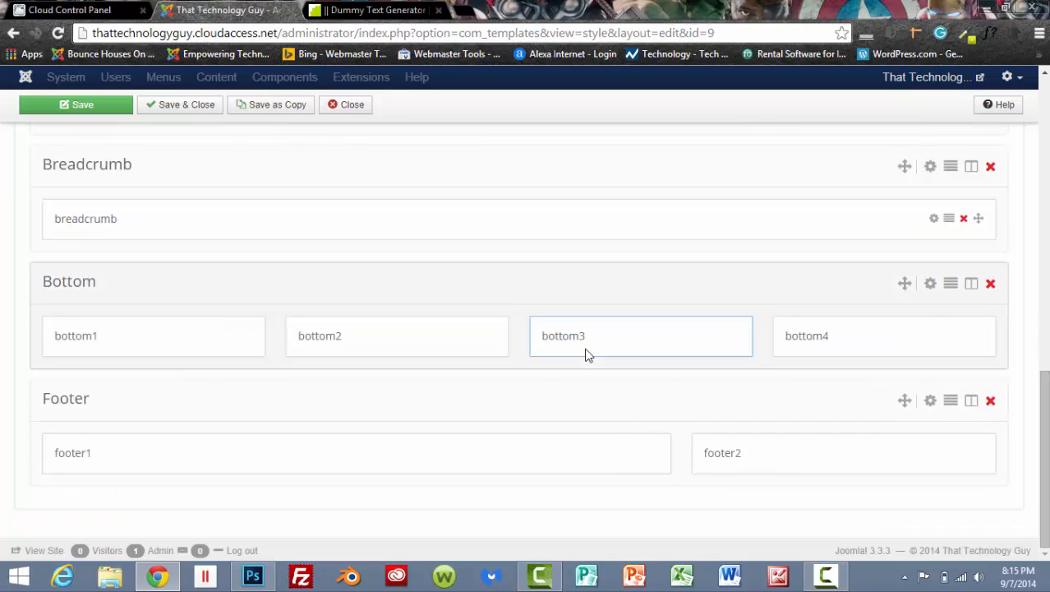
scroll(617, 460, "up", 1)
scroll(615, 465, "up", 9)
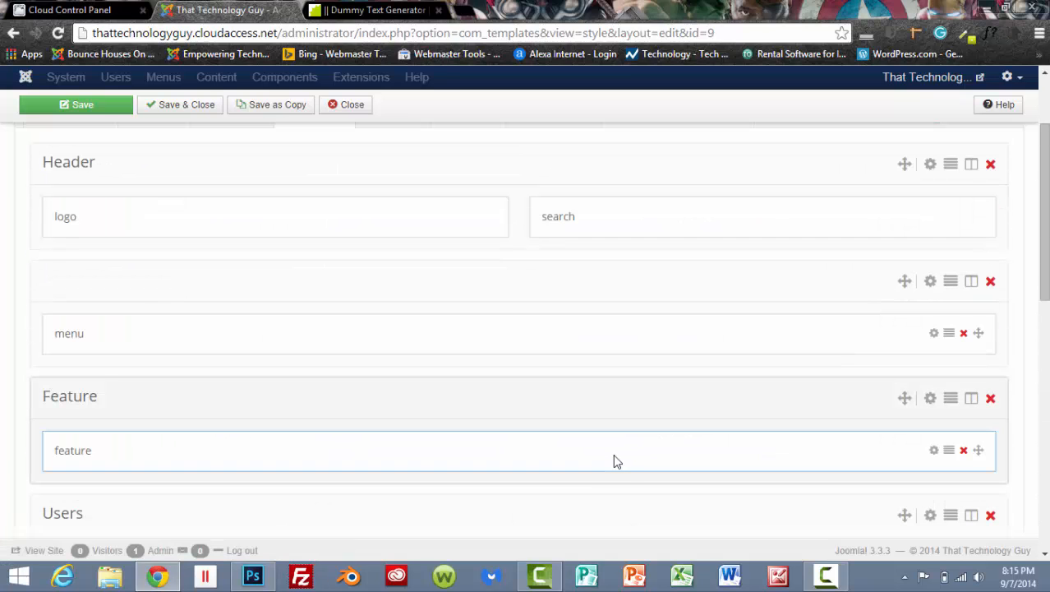
scroll(624, 481, "up", 2)
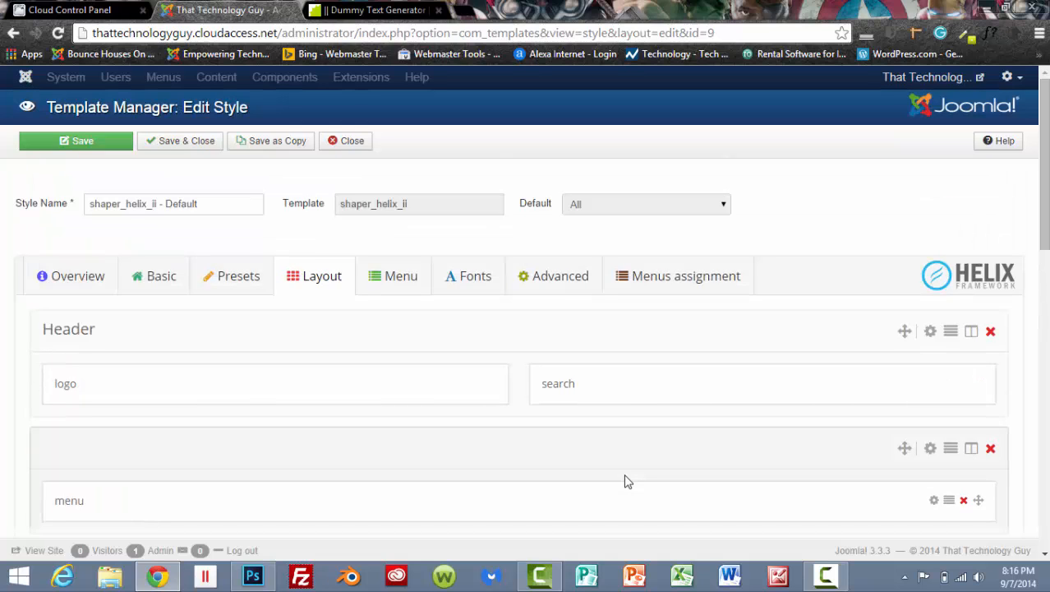
scroll(593, 484, "down", 1)
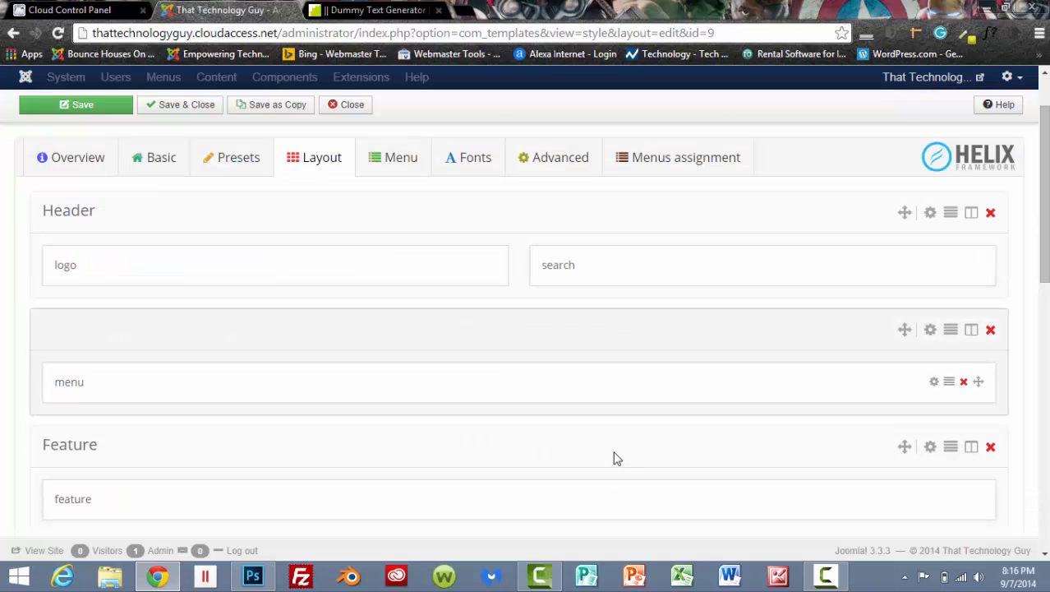
scroll(618, 458, "down", 1)
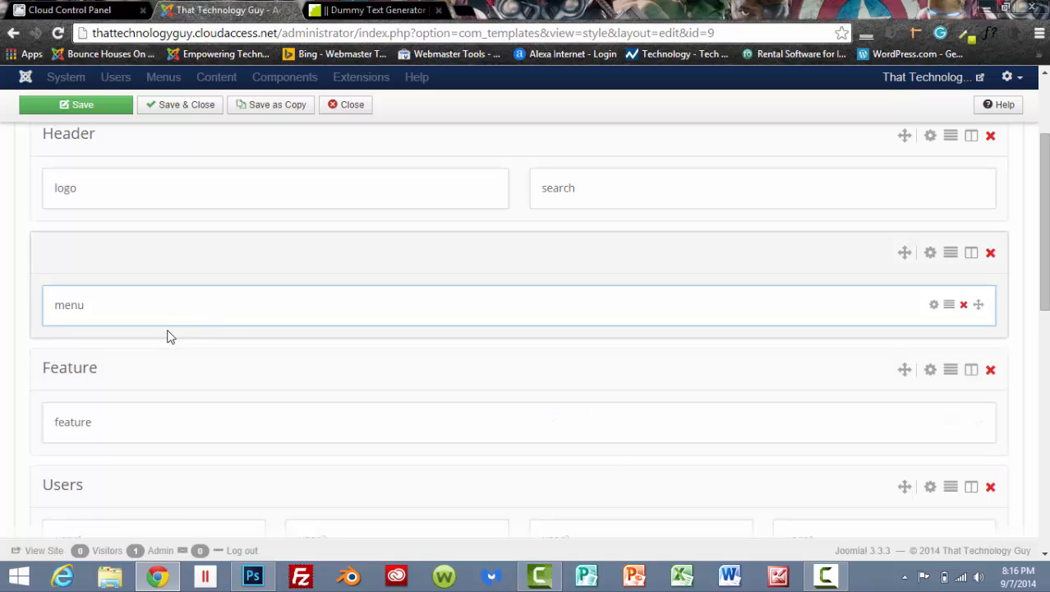
scroll(506, 434, "up", 3)
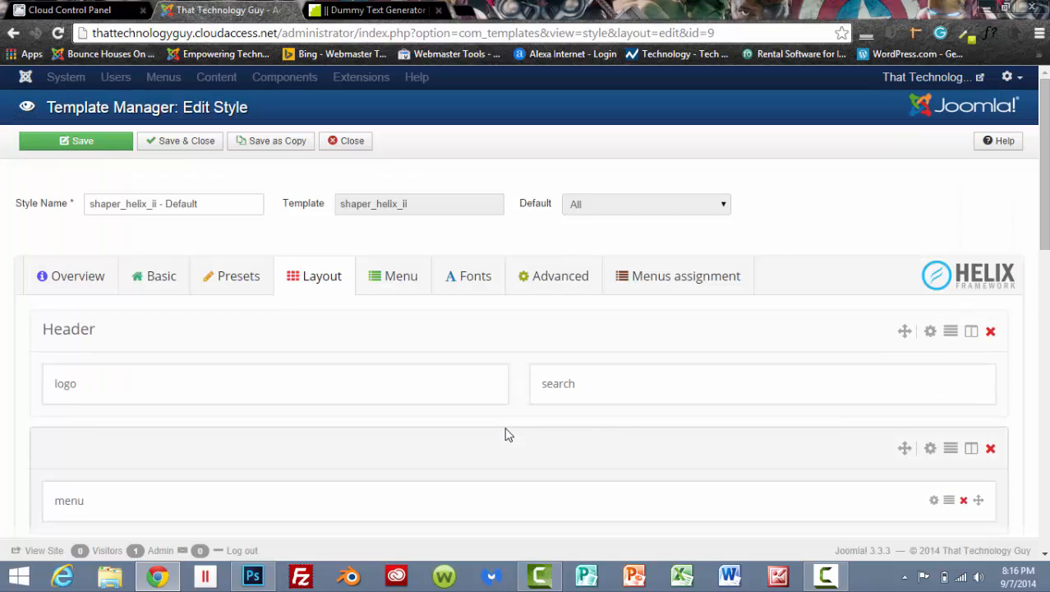
left_click(351, 143)
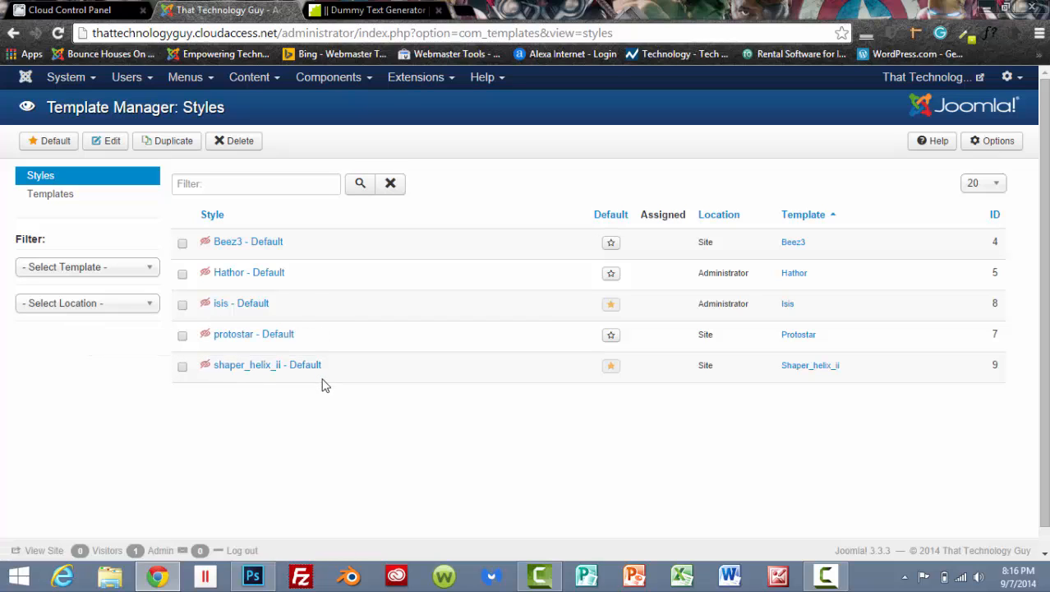
Open the Home article to examine the default text editor's tools, and close the article without changes.
left_click(250, 90)
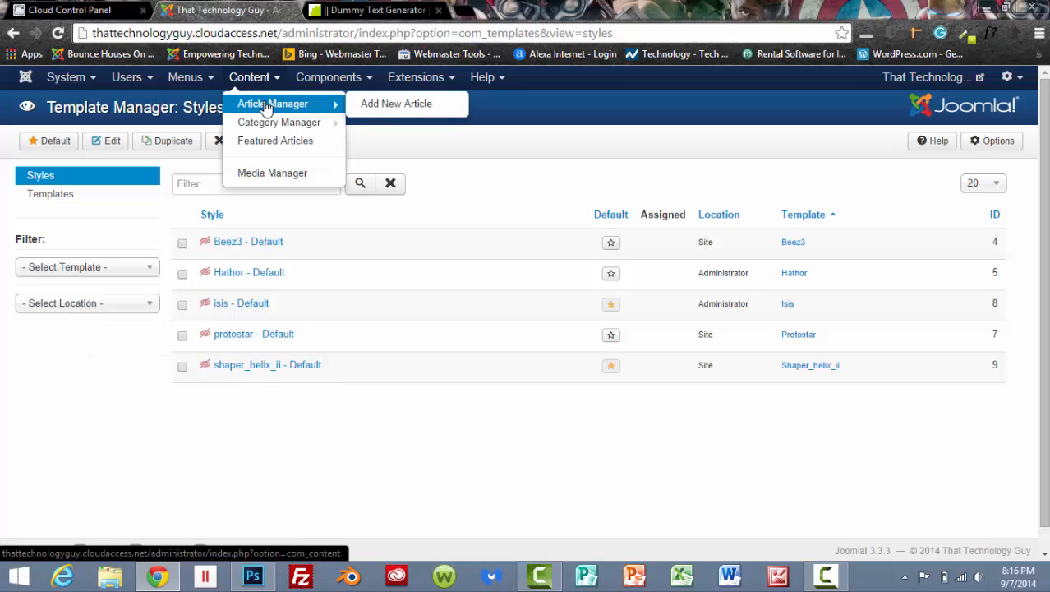
left_click(265, 109)
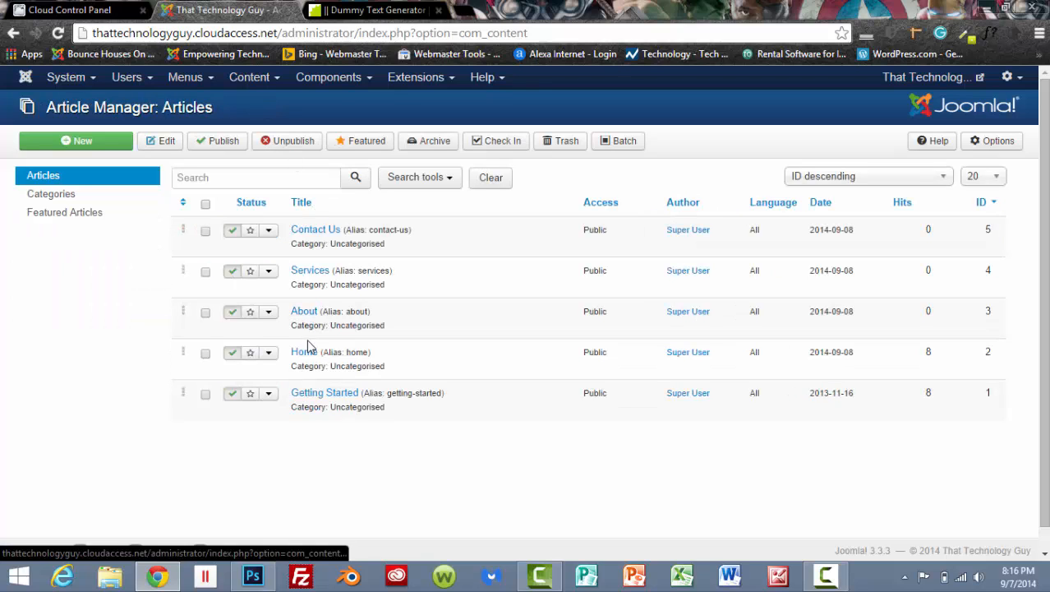
left_click(304, 353)
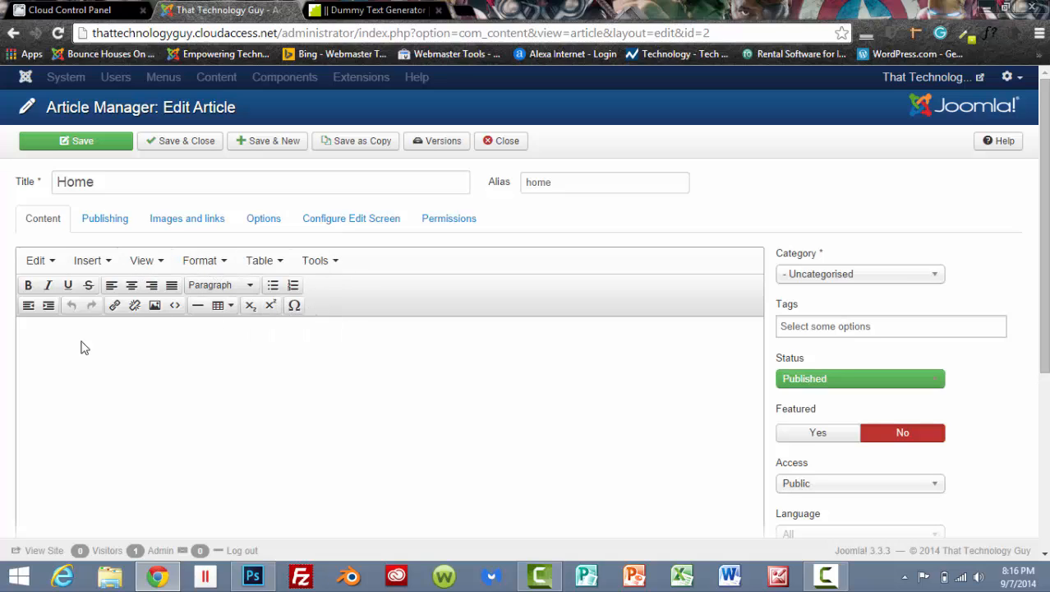
left_click(495, 145)
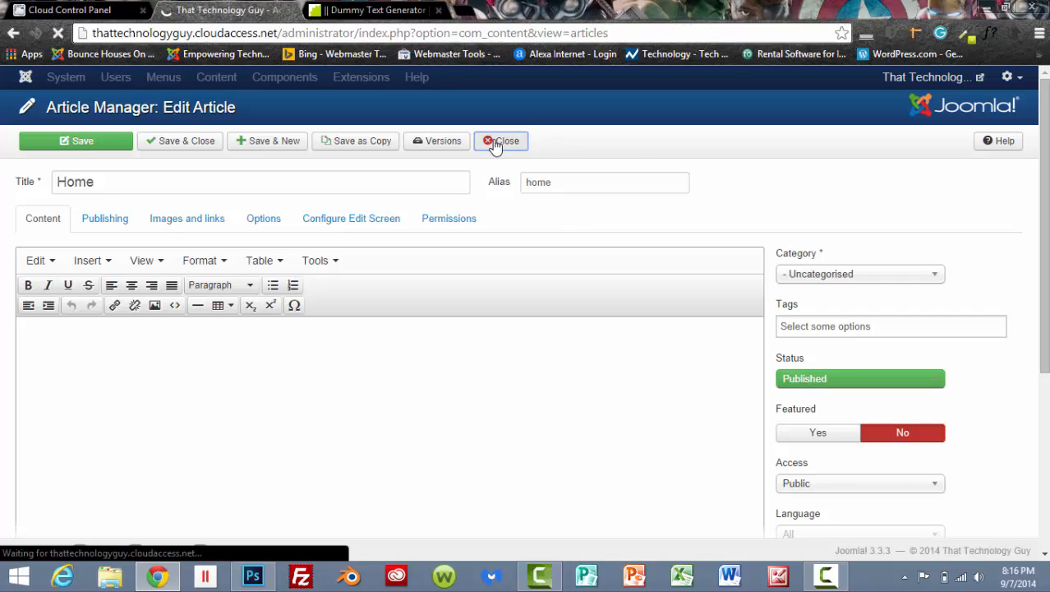
Install the JCE editor extension from the web catalogue in the Extension Manager.
left_click(424, 78)
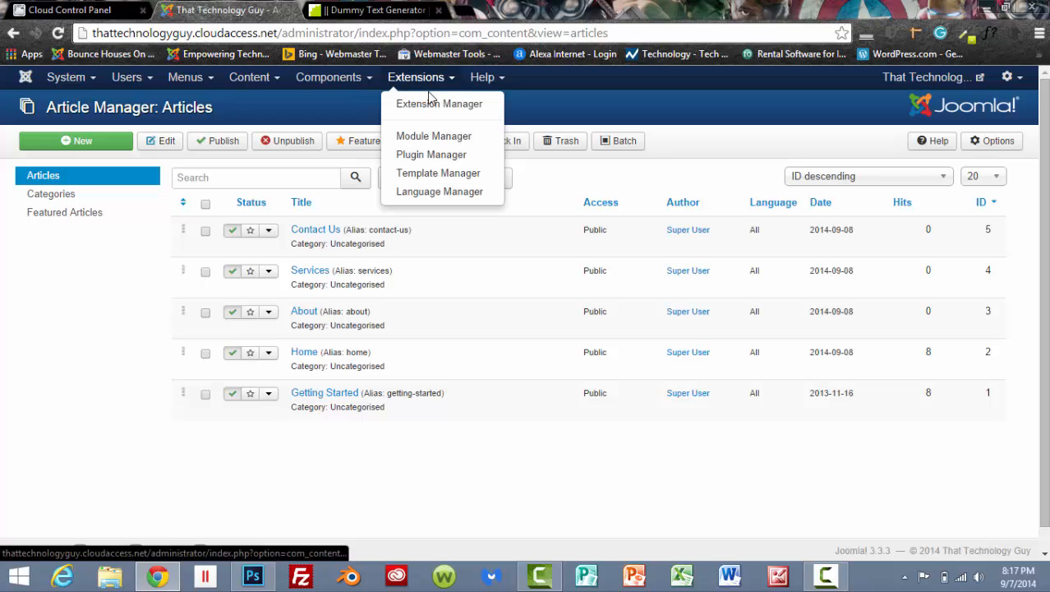
left_click(431, 103)
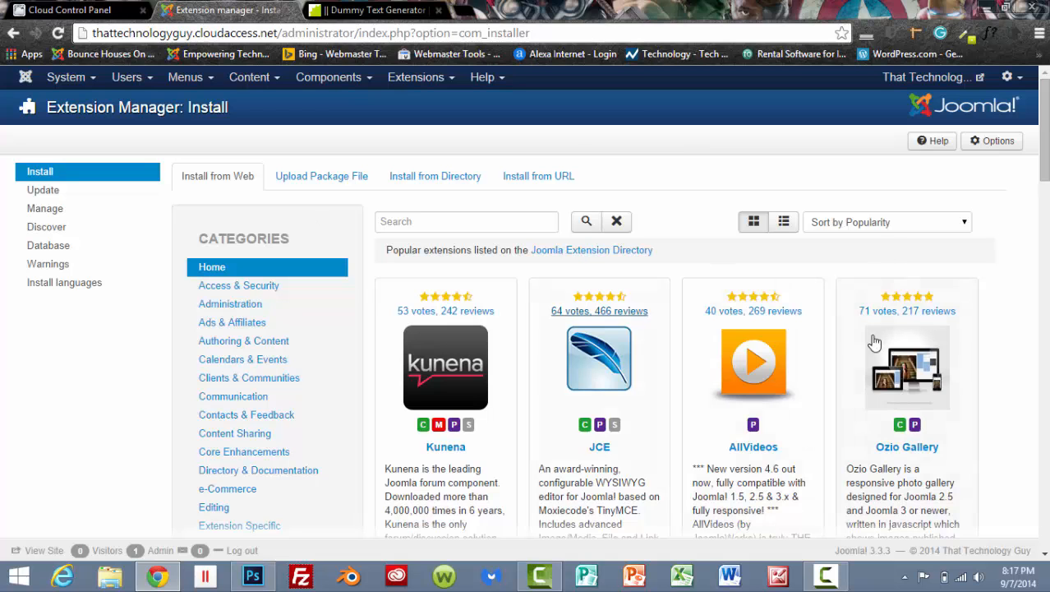
scroll(751, 321, "down", 2)
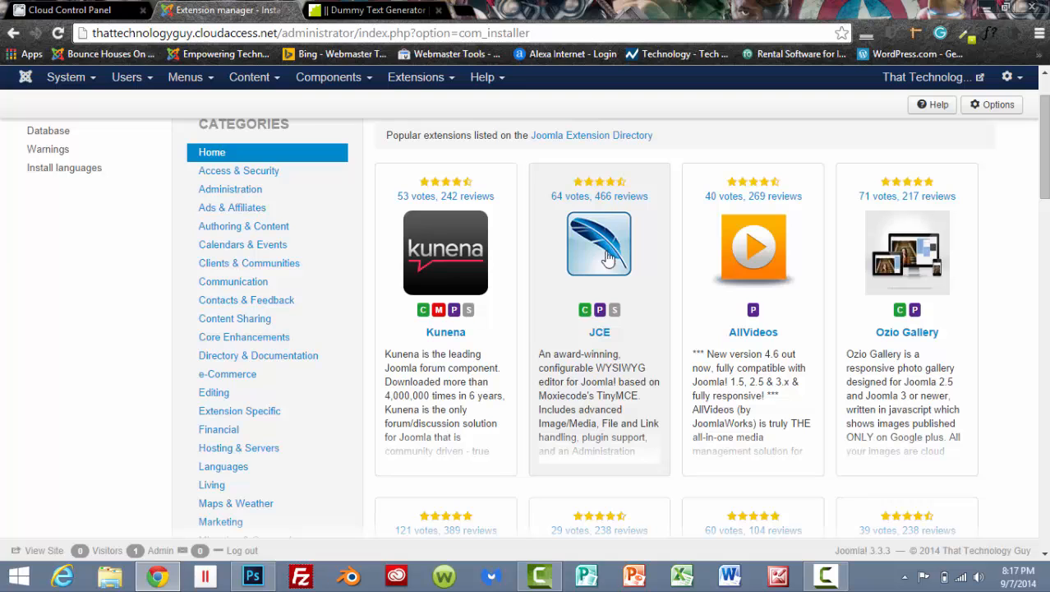
left_click(600, 333)
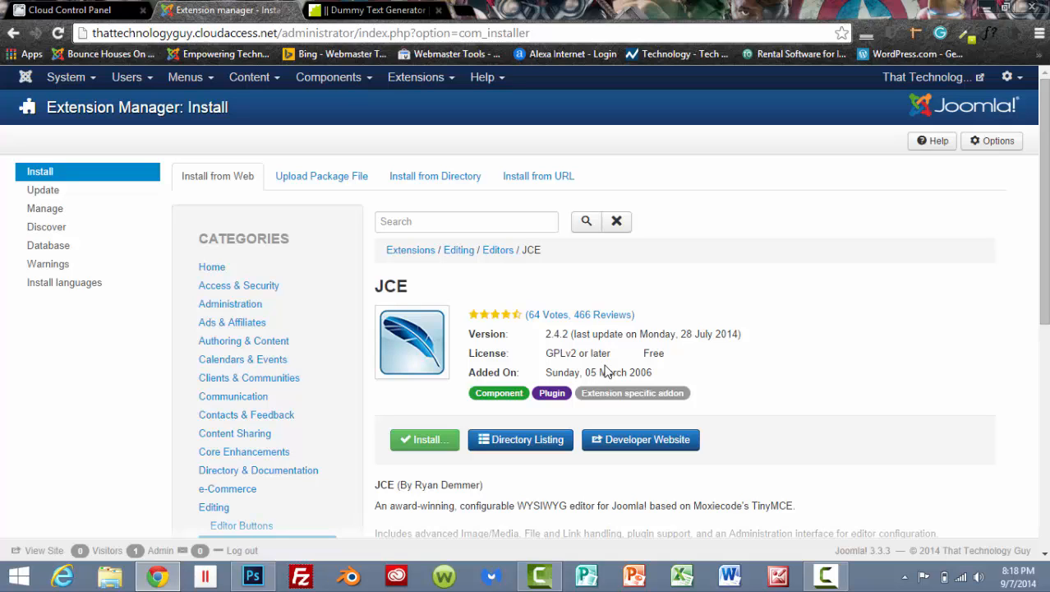
scroll(608, 352, "down", 2)
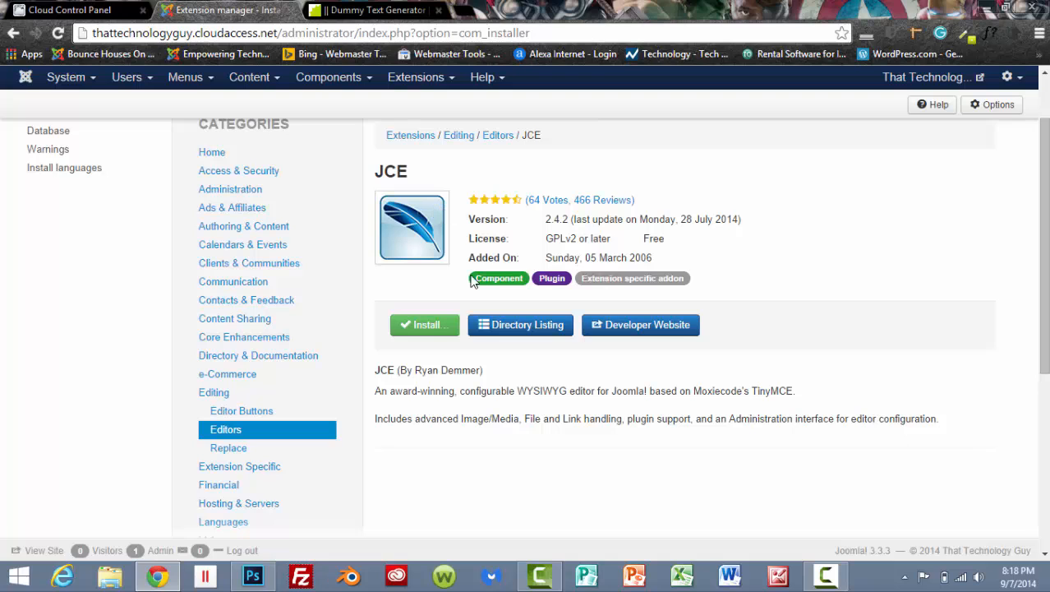
left_click(429, 325)
left_click(332, 284)
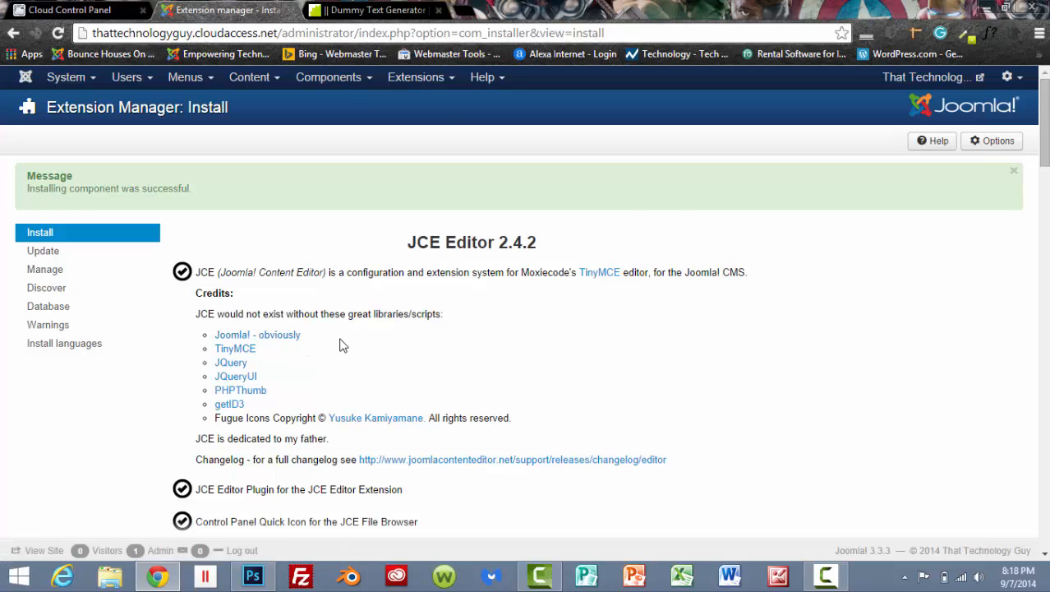
scroll(343, 345, "down", 2)
scroll(350, 341, "up", 2)
Set the site's default editor to Editor - JCE in Global Configuration, then save and close the configuration.
left_click(74, 81)
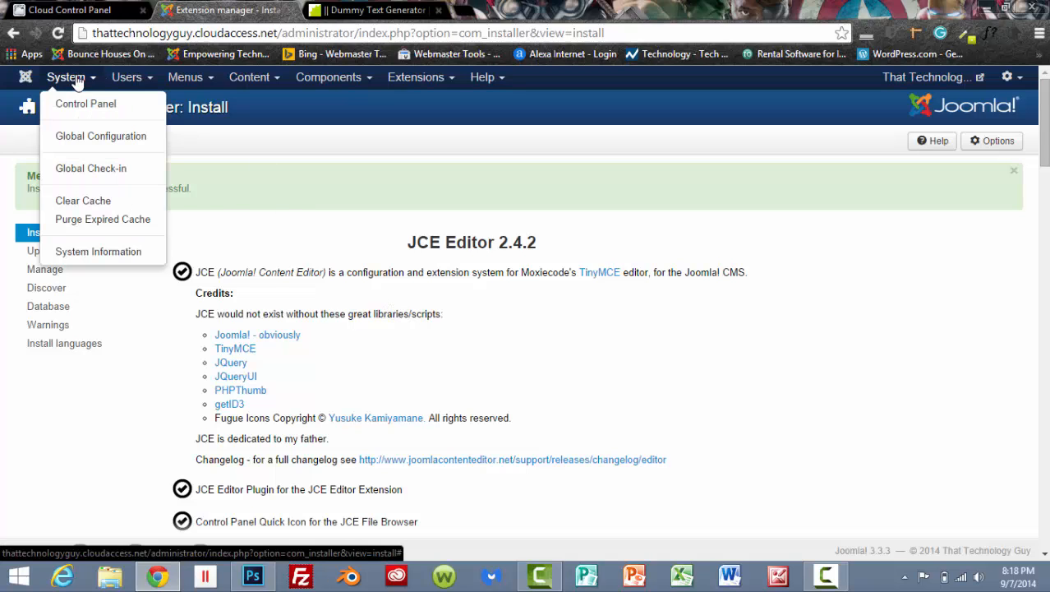
left_click(99, 137)
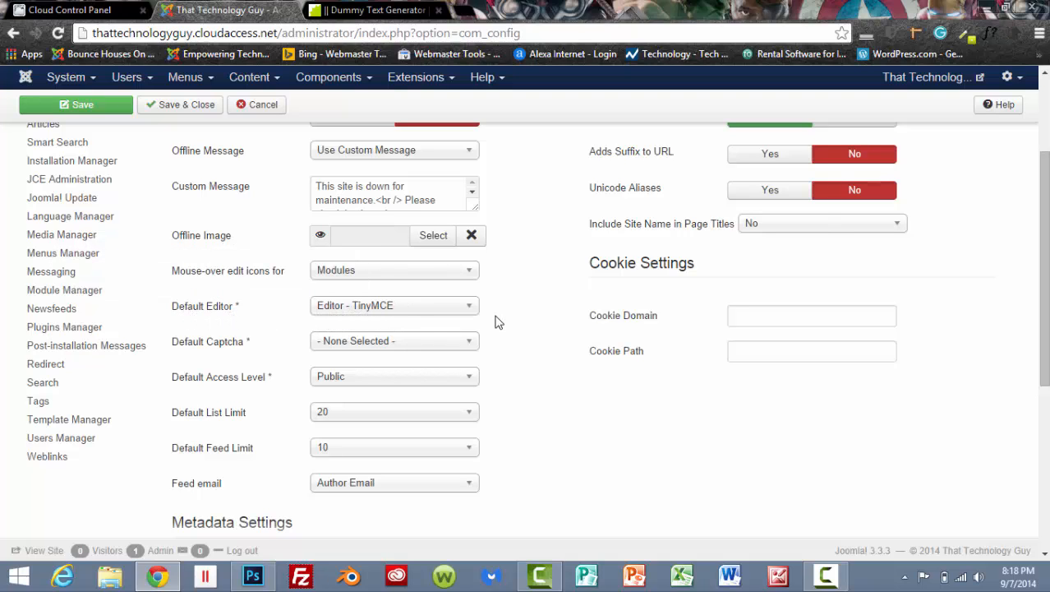
left_click(470, 309)
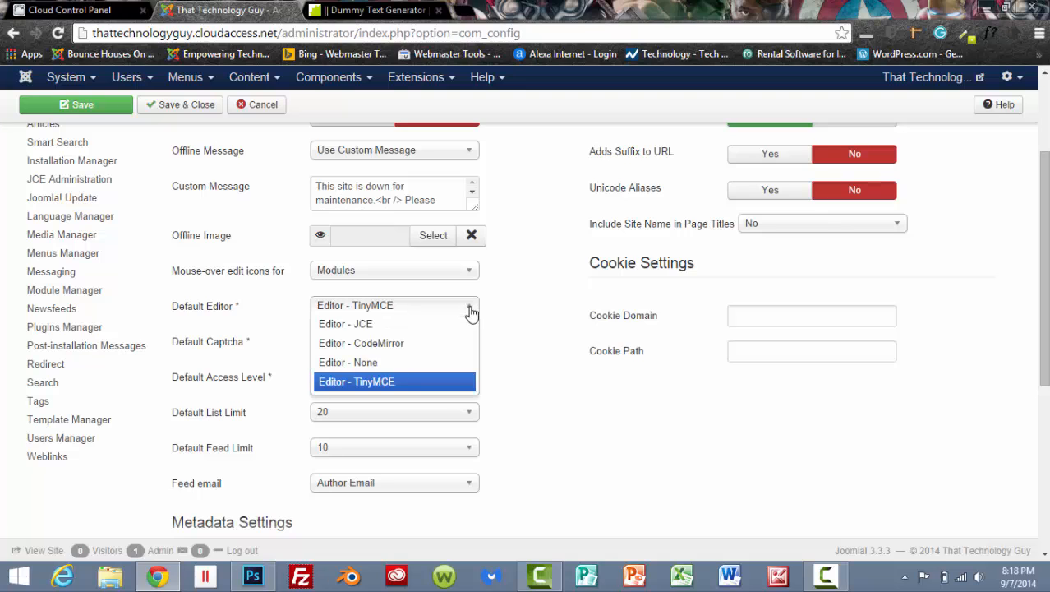
left_click(419, 325)
scroll(437, 322, "up", 3)
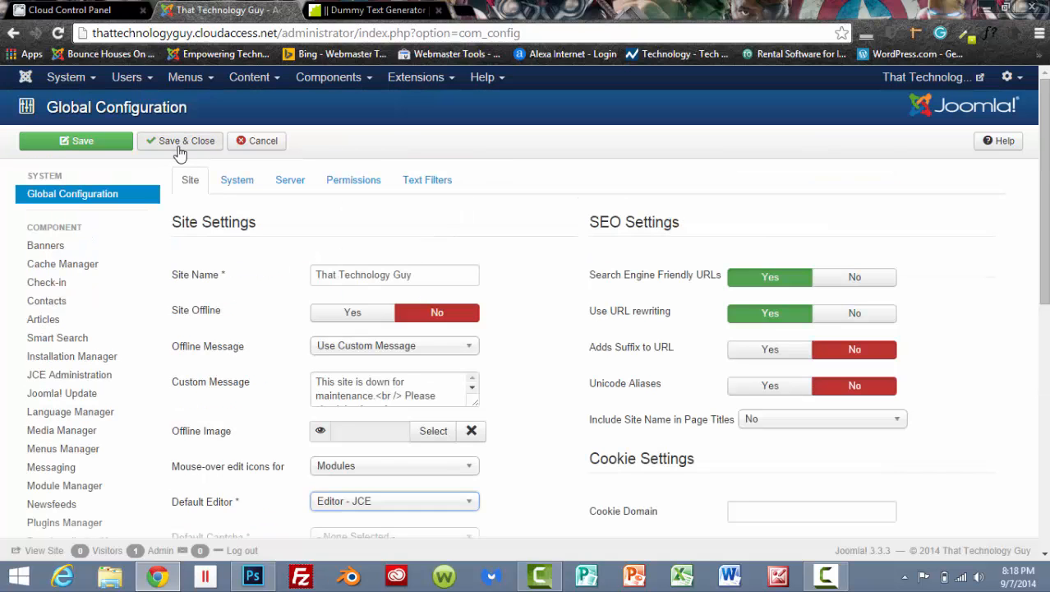
left_click(179, 153)
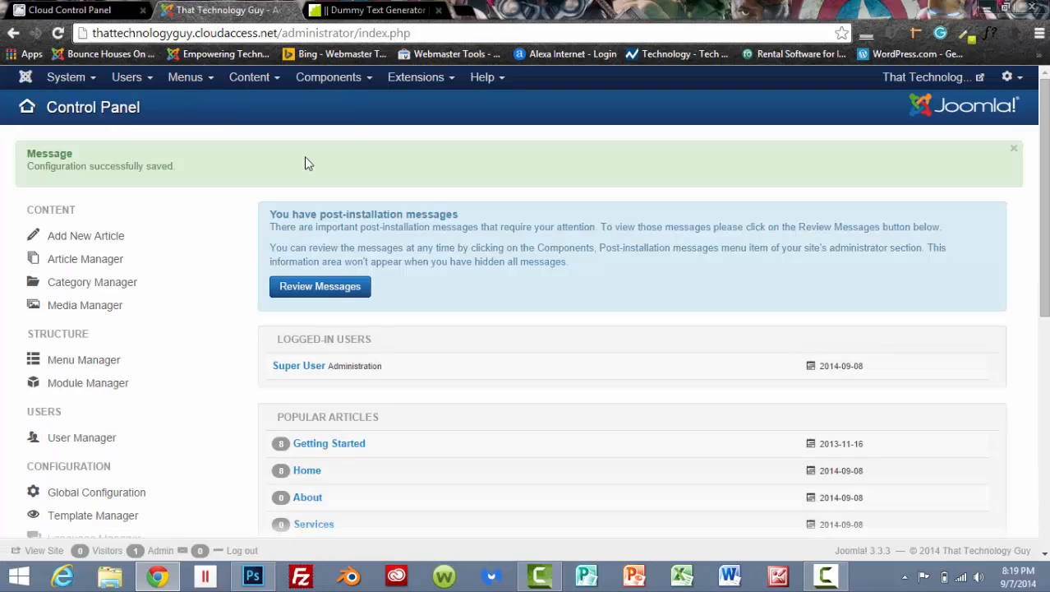
Open the Home article for editing from the Article Manager and paste the copied Lorem ipsum text into its body.
left_click(258, 79)
left_click(280, 107)
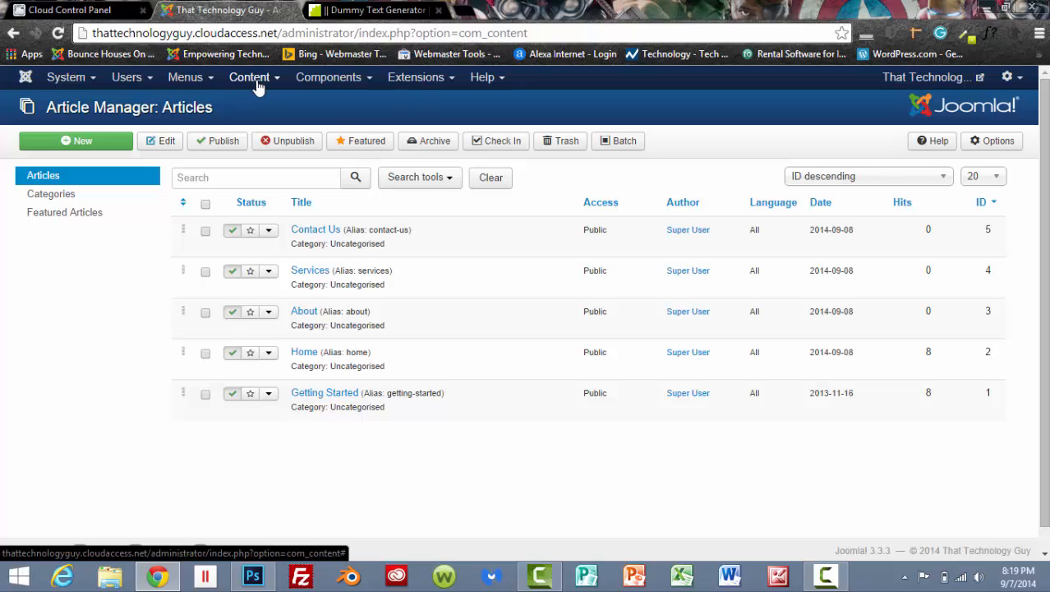
left_click(259, 86)
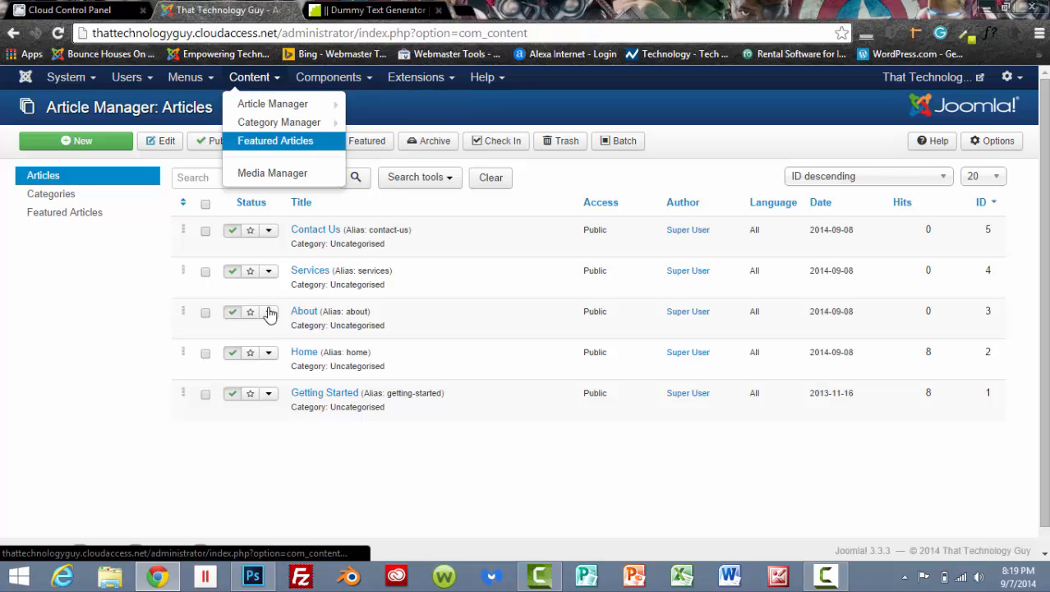
left_click(86, 330)
left_click(305, 354)
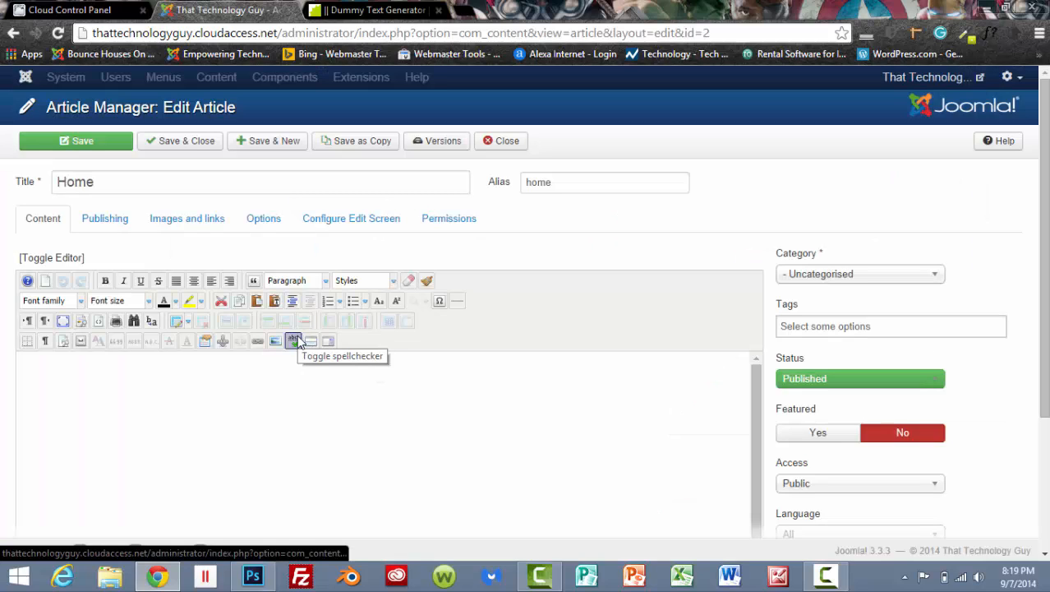
scroll(305, 355, "down", 2)
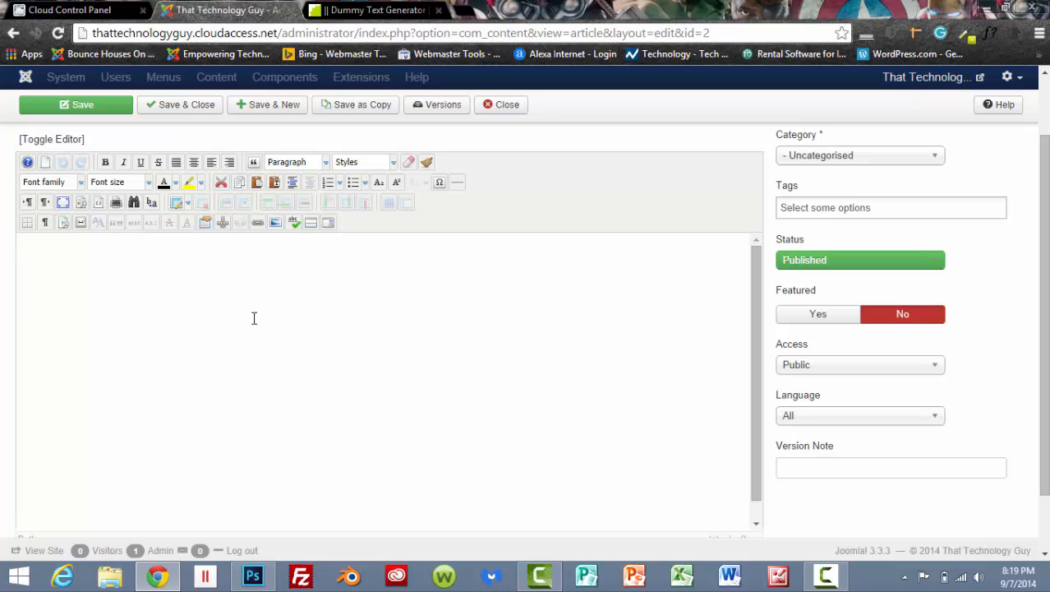
type("Lorem ipsum dolor sit amet, consectetuer adipiscing elit. Aenean commodo ligula eget dolor. Aenean massa. Cum sociis natoque penatibus et magnis dis parturient montes, nascetur ridiculus mus. Donec quam felis, ultricies nec, pellentesque eu, pretium quis, sem. Nulla consequat massa quis enim. Donec pede justo, fringilla vel, aliquet nec, vulputate eget, arcu. In enim justo, rhoncus ut, imperdiet a, venenatis vitae, justo. Nullam dictum felis eu pede mollis pretium. Integer tincidunt. Cras dapibus. Vivamus elementum semper nisi. Aenean vulputate eleifend tellus. Aenean leo ligula, porttitor eu, consequat vitae, eleifend ac, enim. Aliquam lorem ante, dapibus in, viverra quis, feugiat a, tellus. Phasellus viverra nulla ut metus varius laoreet. Quisque rutrum. Aenean imperdiet. Etiam ultricies nisi vel augue. Curabitur ullamcorper ultricies nisi. Nam eget dui. Etiam rhoncus. Maecenas tempus, tellus eget condimentum rhoncus, sem quam semper libero, sit amet adipiscing sem neque sed ipsum. Nam quam nunc, blandit vel, luctus pulvinar, hendrerit id, lorem. Maecenas nec odio et ante tincidunt tempus. Donec vitae sapien ut libero venenatis faucibus. Nullam quis ante. Etiam sit amet orci eget eros faucibus tincidunt. Duis leo. Sed fringilla mauris sit amet nibh. Donec sodales sagittis magna. Sed consequat, leo eget bibendum sodales, augue velit cursus nunc,")
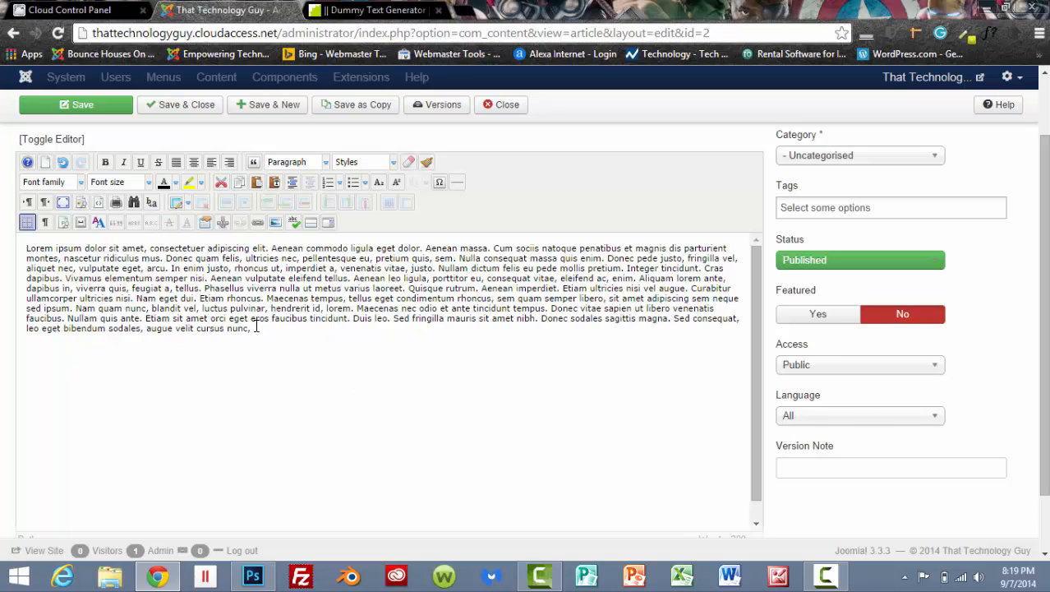
Format the whole article text as Verdana at 12pt, then save and close the article.
left_click_drag(252, 329, 80, 185)
left_click(81, 183)
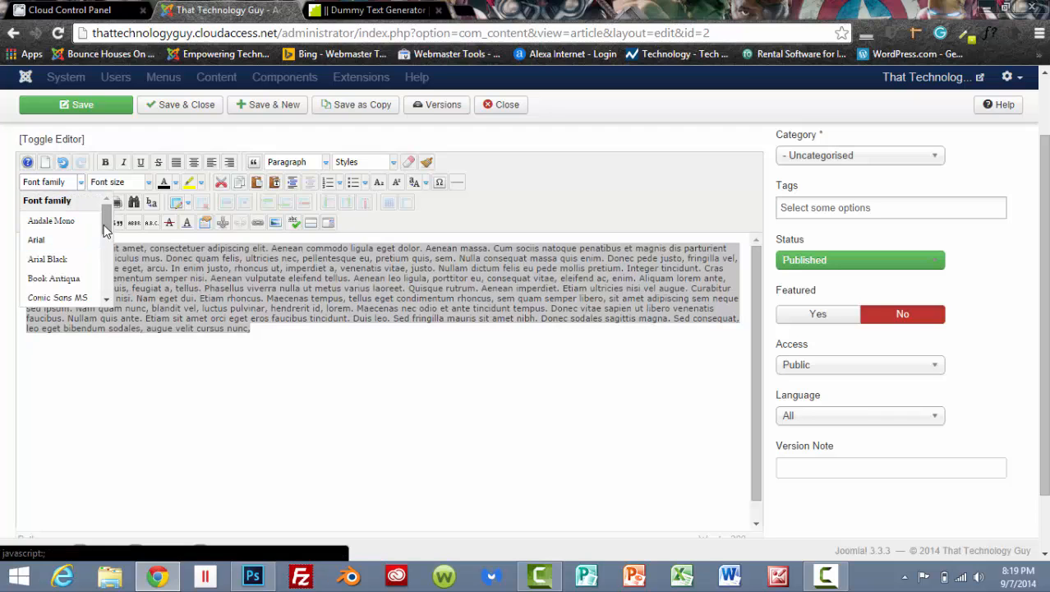
left_click_drag(105, 221, 103, 282)
left_click(74, 282)
left_click(148, 182)
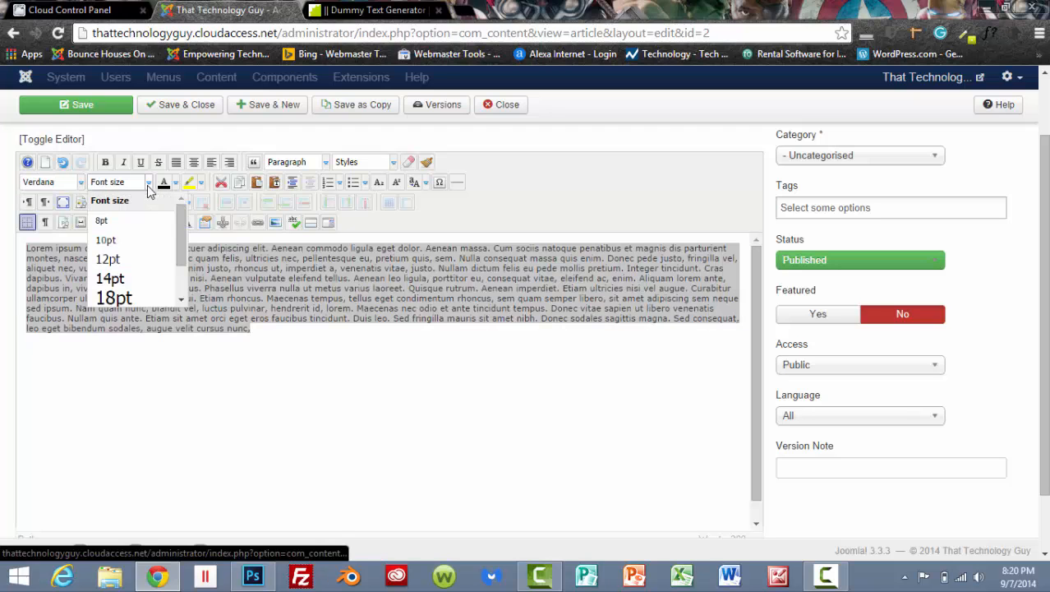
left_click(110, 260)
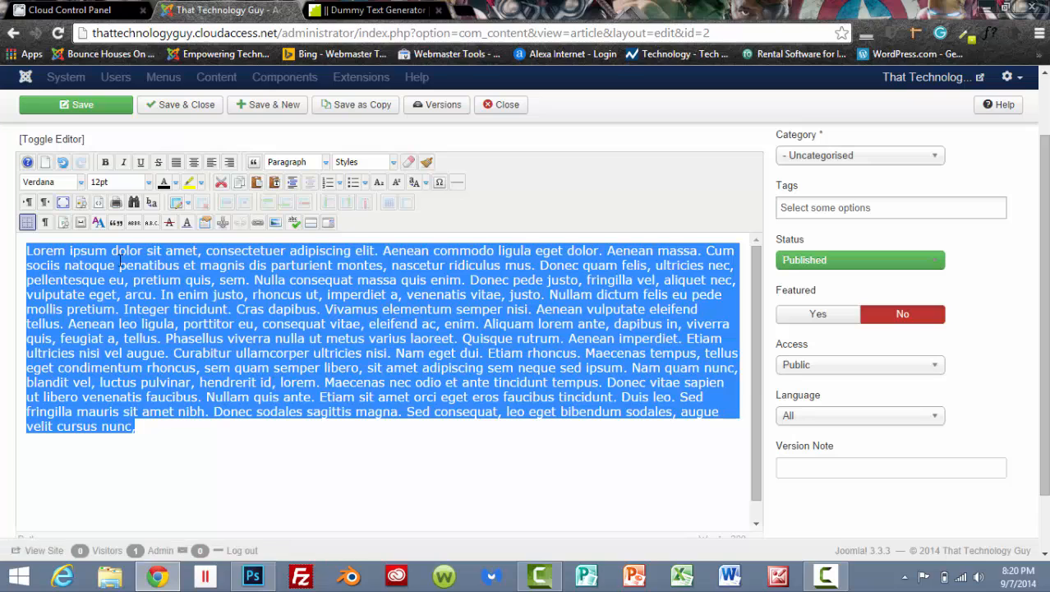
left_click(369, 463)
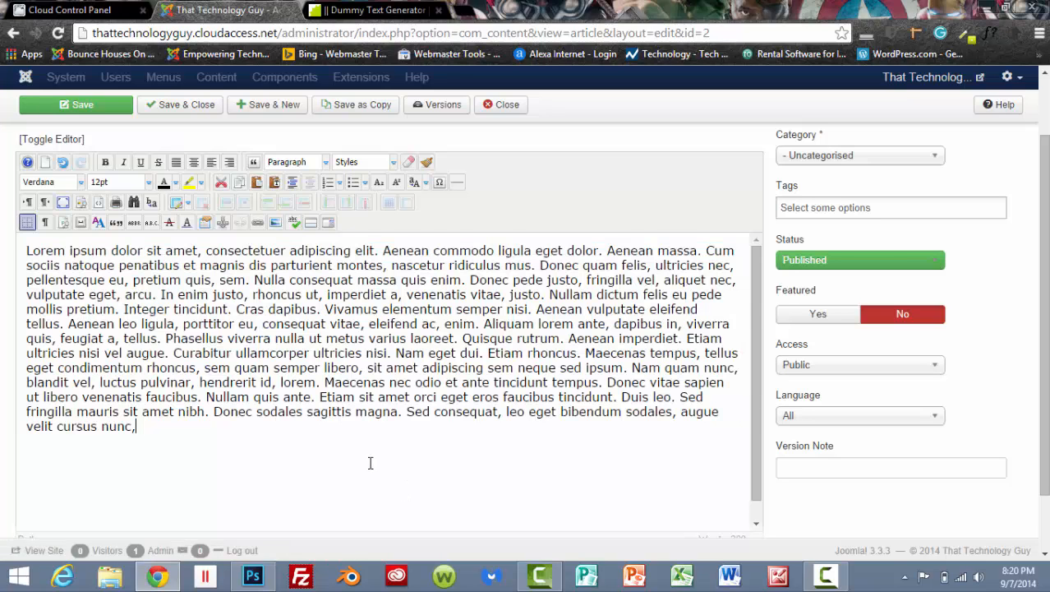
left_click(189, 107)
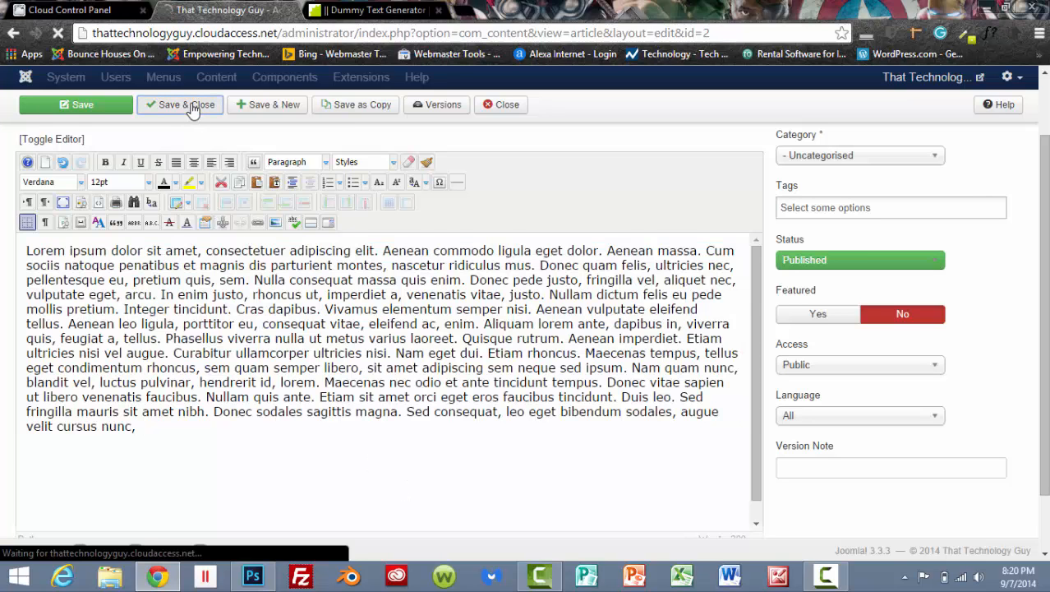
Preview the live Home page and compare its menu with the site modules listed in the Module Manager.
left_click(922, 79)
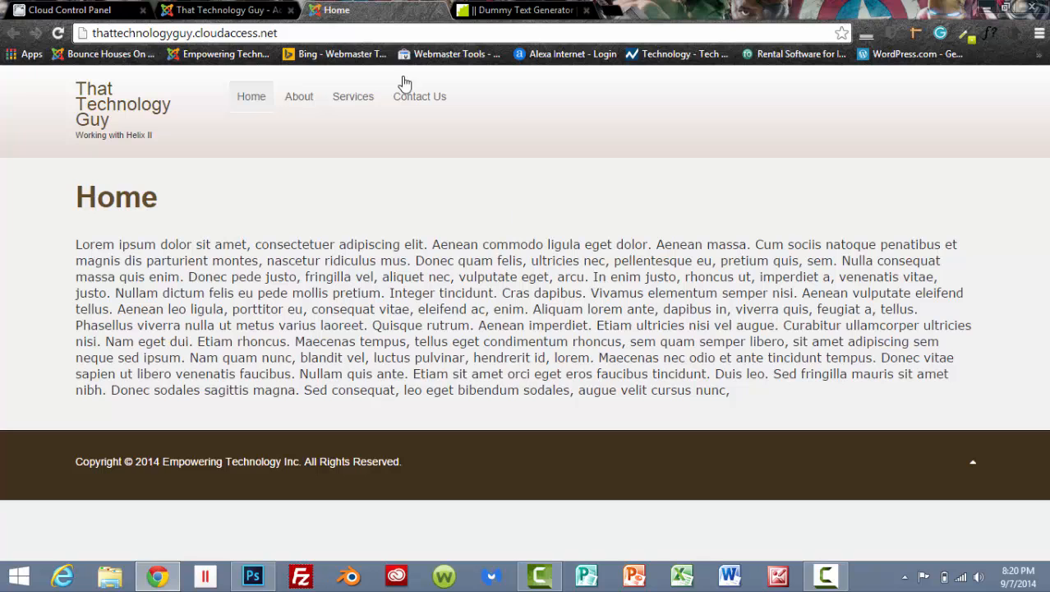
left_click(256, 10)
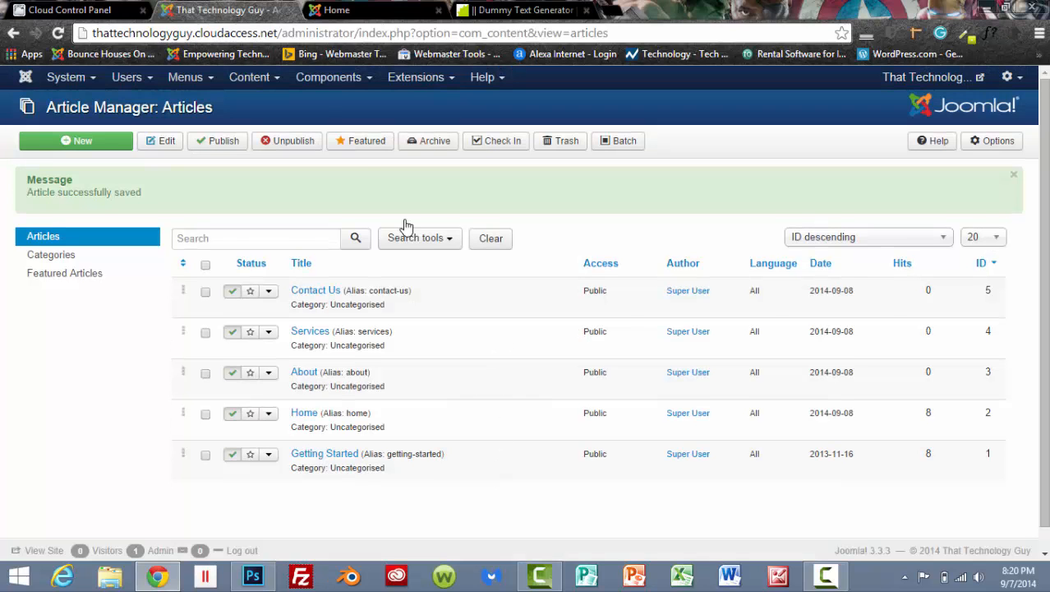
left_click(339, 82)
left_click(416, 77)
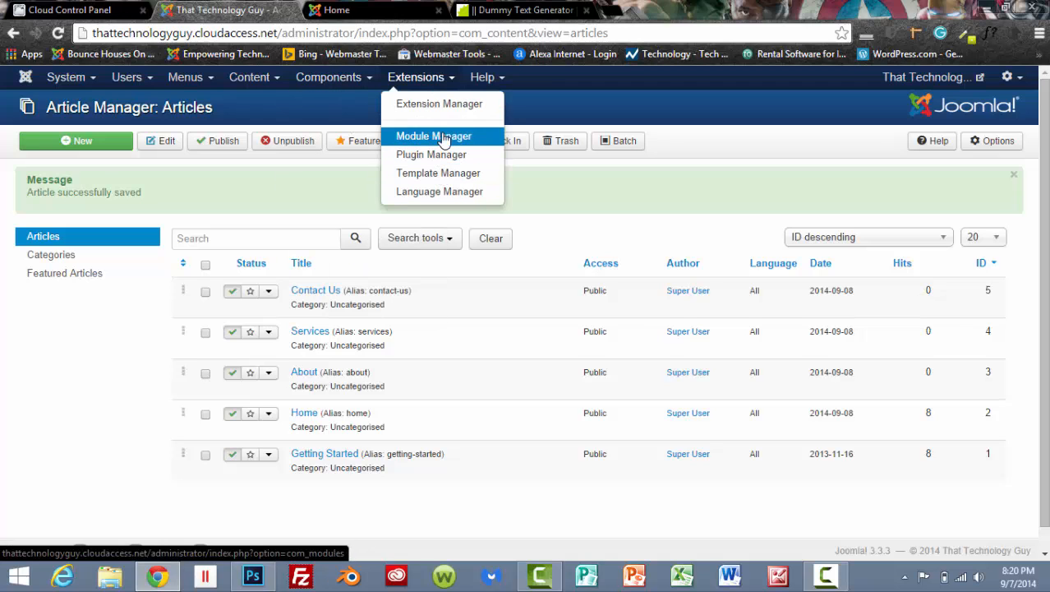
left_click(439, 136)
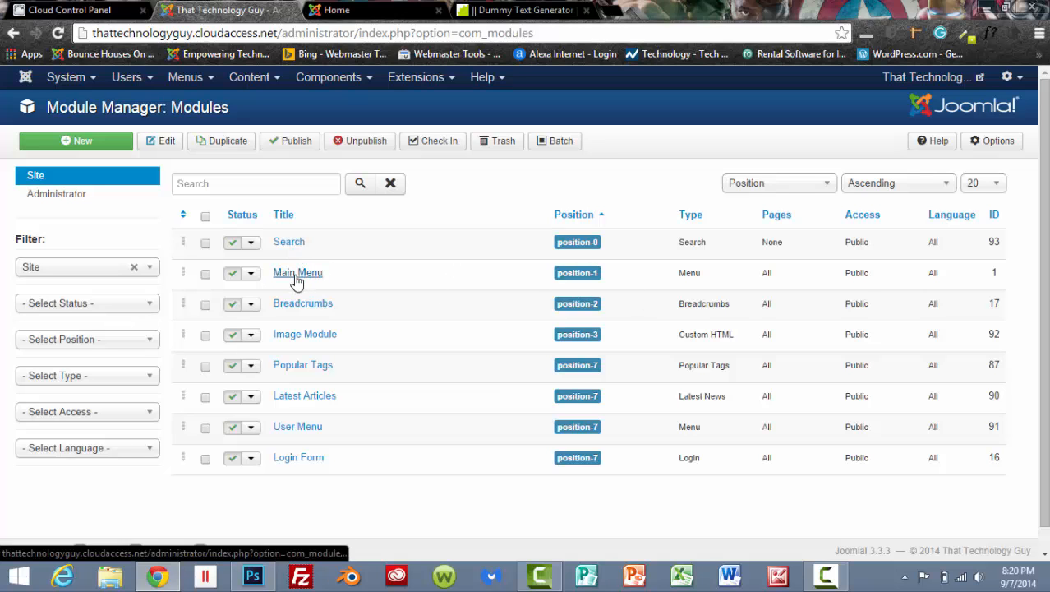
left_click(374, 9)
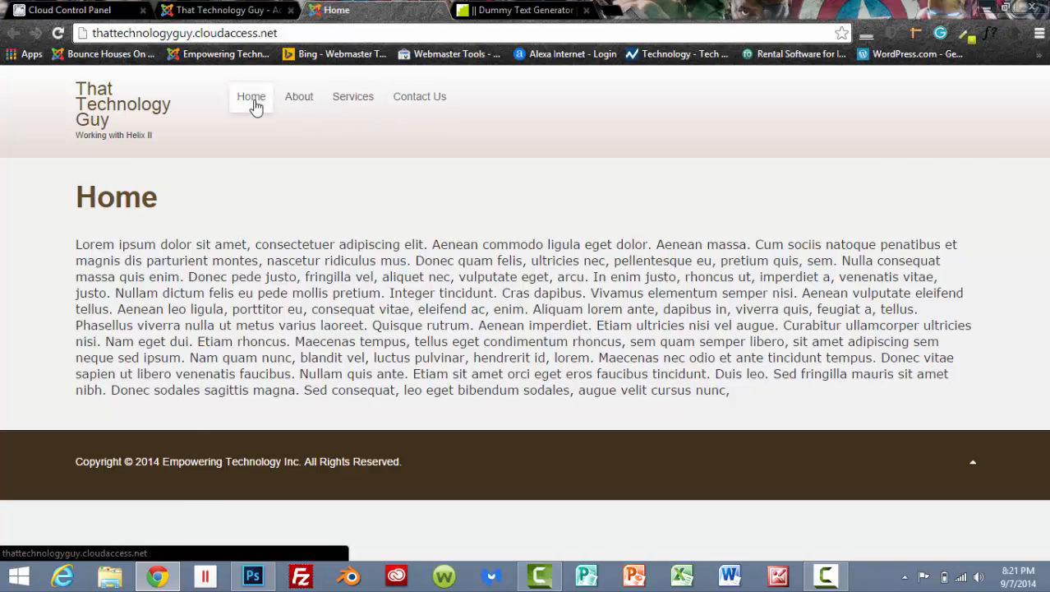
left_click(237, 11)
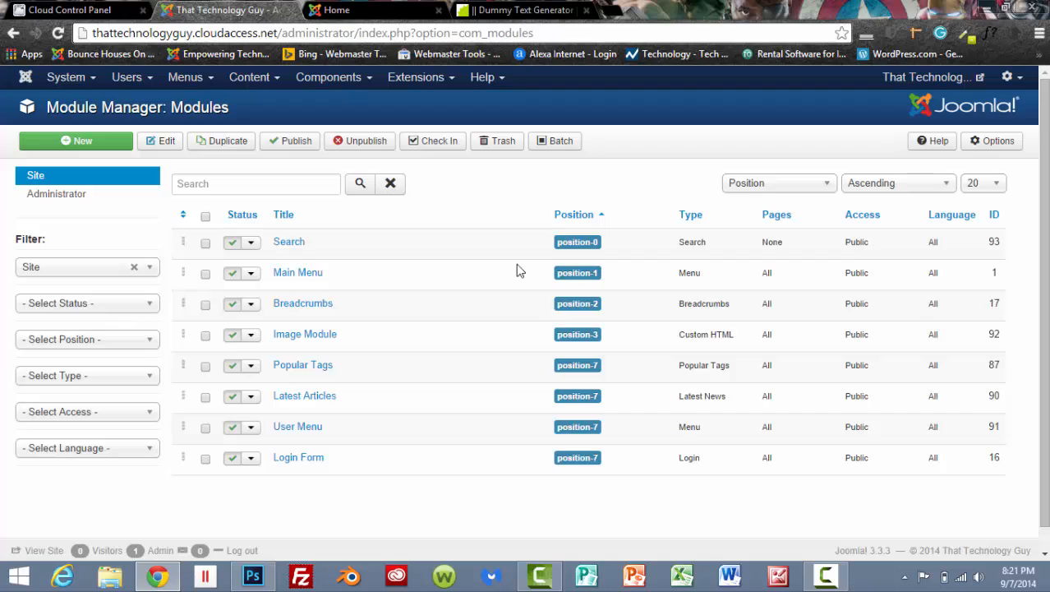
Assign the Main Menu module to the Menu [menu] position, save and close it, and view the live Home page.
left_click(293, 274)
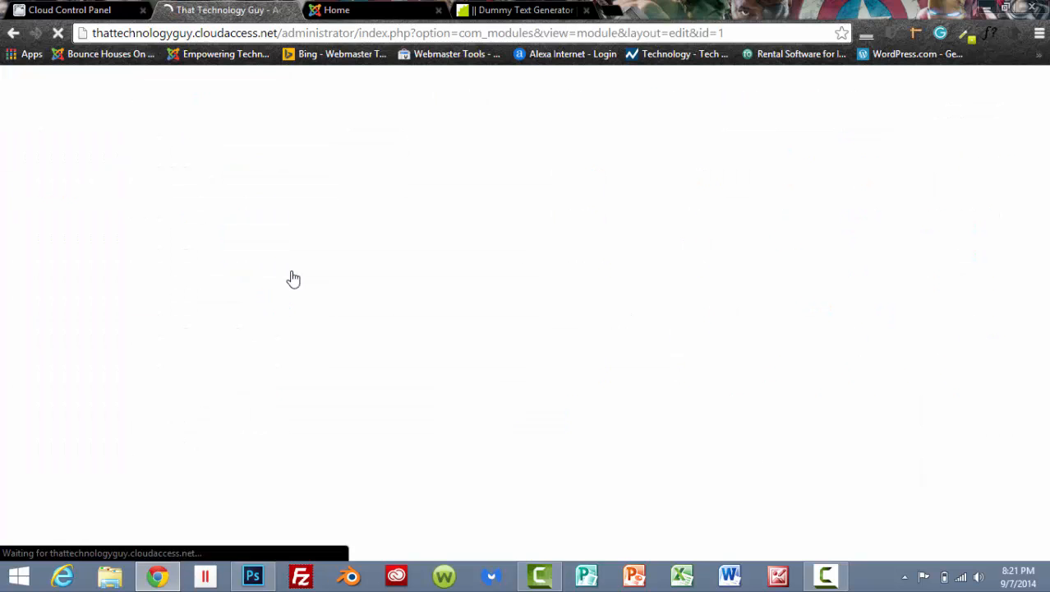
left_click(978, 331)
scroll(1015, 370, "down", 2)
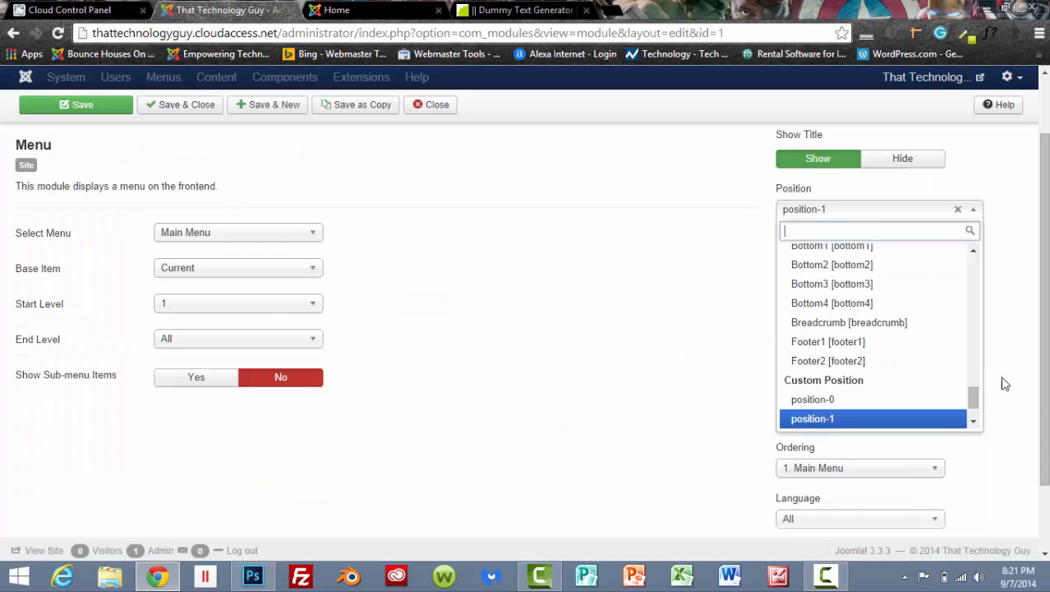
left_click_drag(974, 400, 976, 348)
left_click(820, 312)
left_click(176, 104)
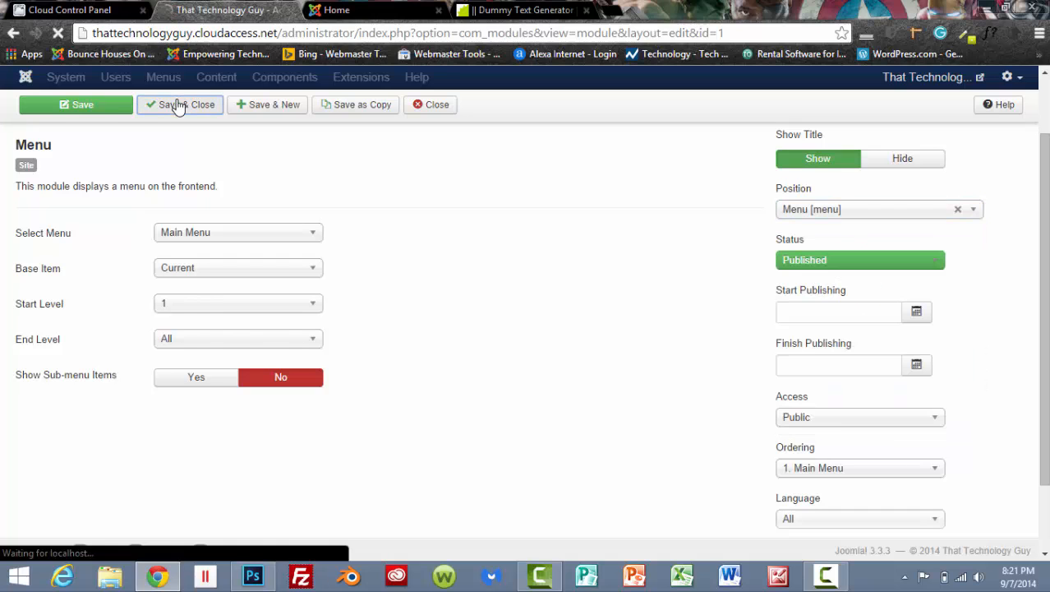
key("ctrl+Tab")
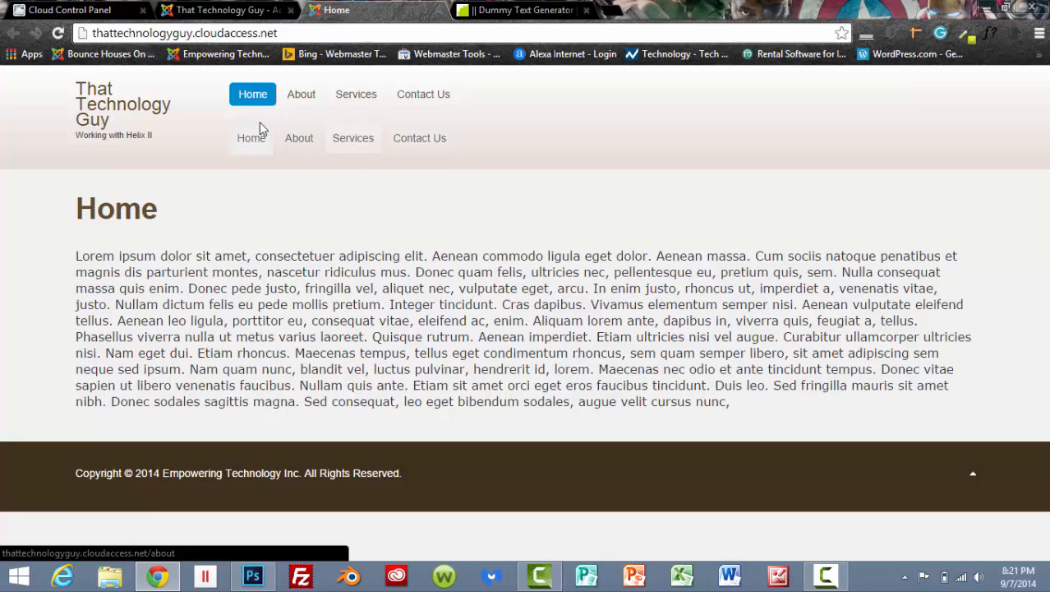
Trash all the site modules in the Module Manager, from Main Menu to Login Form, and reload the live Home page.
left_click(222, 11)
scroll(210, 283, "down", 1)
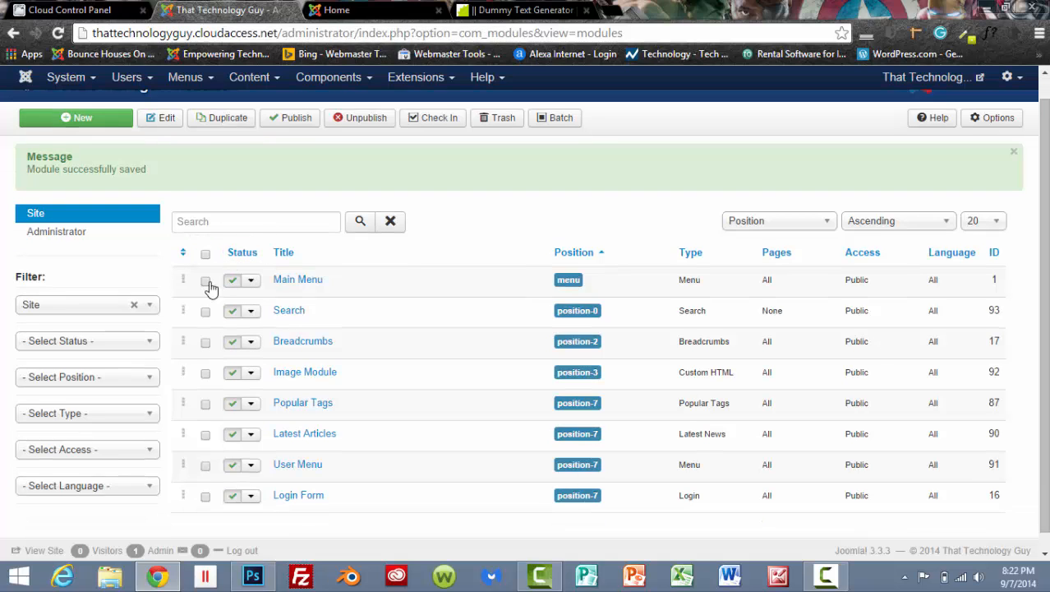
left_click(205, 282)
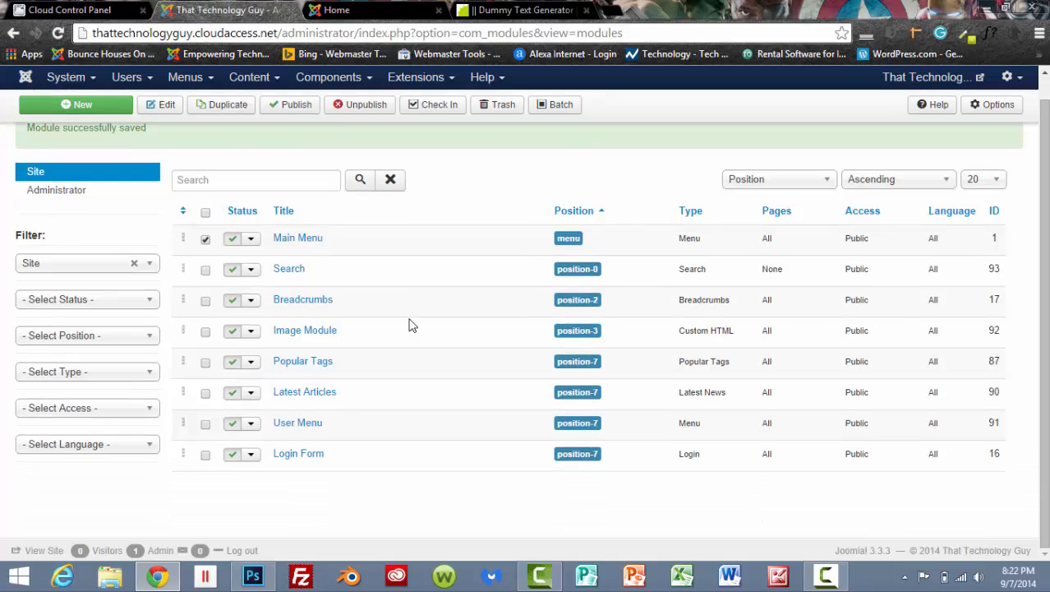
left_click(206, 312)
left_click(206, 343)
left_click(206, 375)
left_click(206, 404)
left_click(205, 435)
left_click(206, 465)
left_click(205, 497)
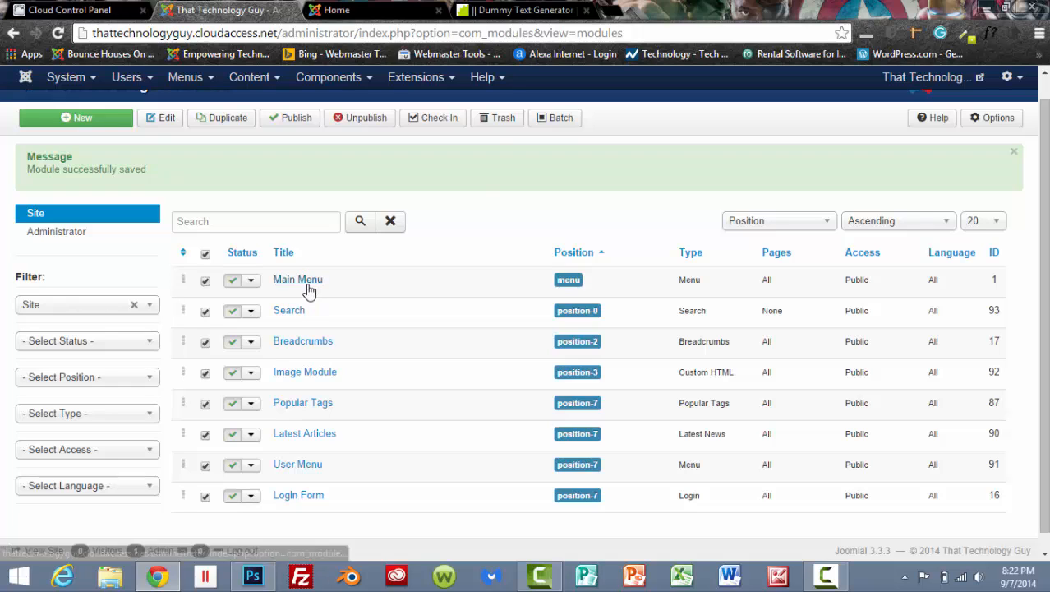
left_click(493, 123)
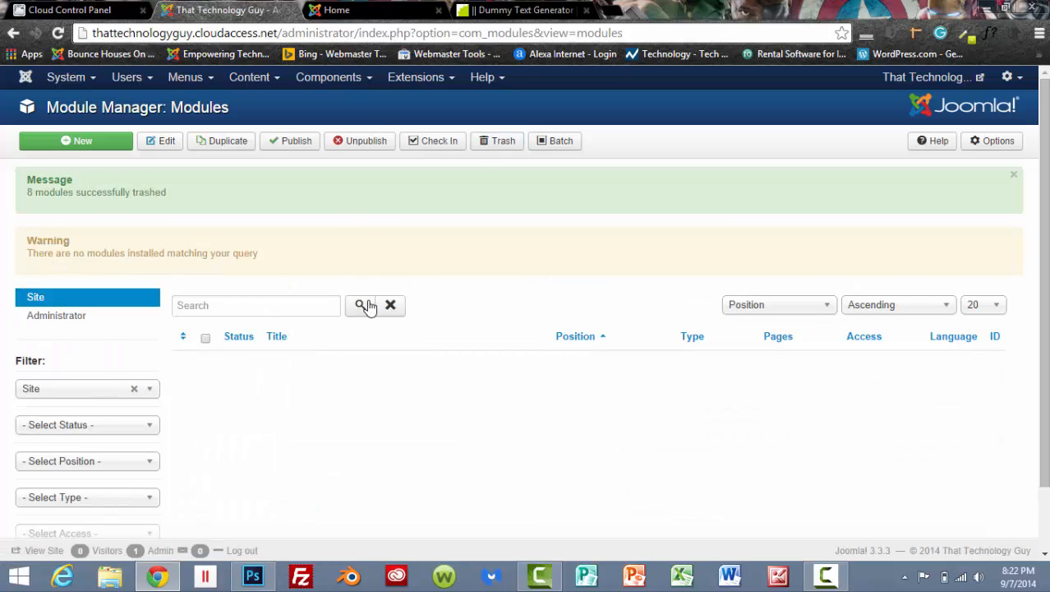
left_click(403, 7)
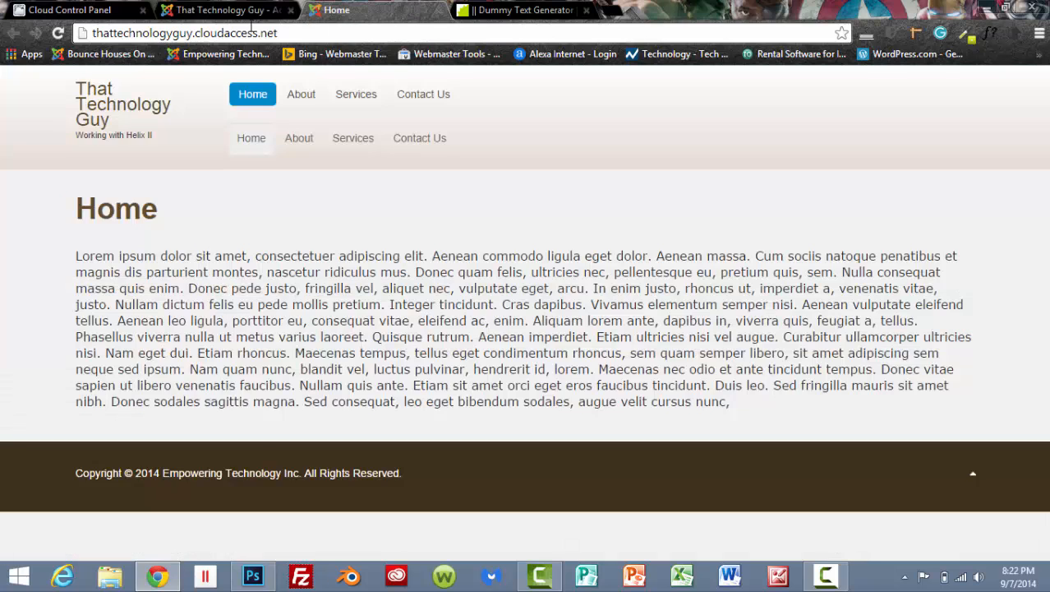
left_click(59, 33)
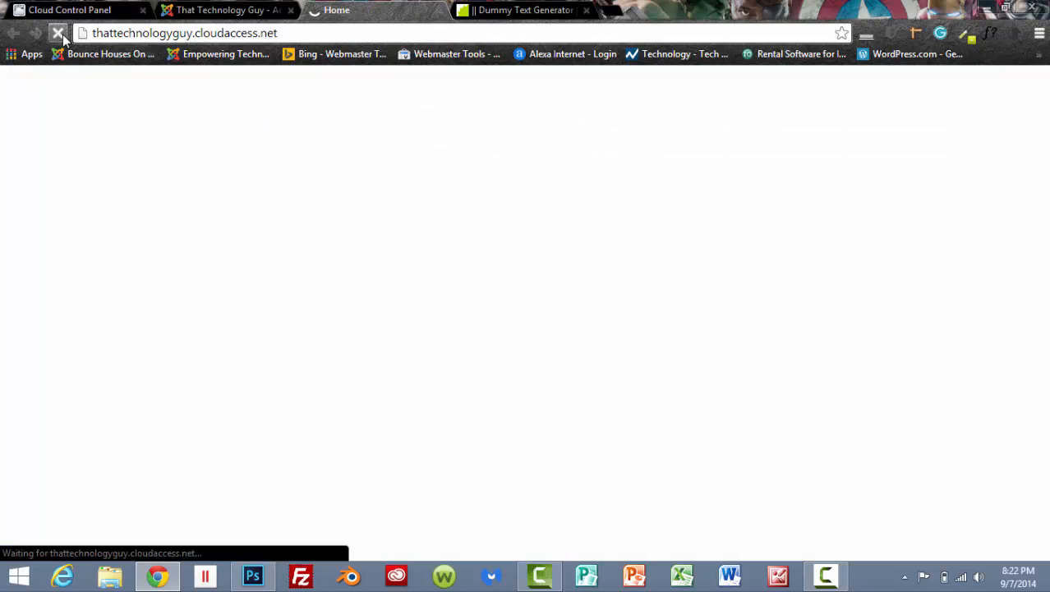